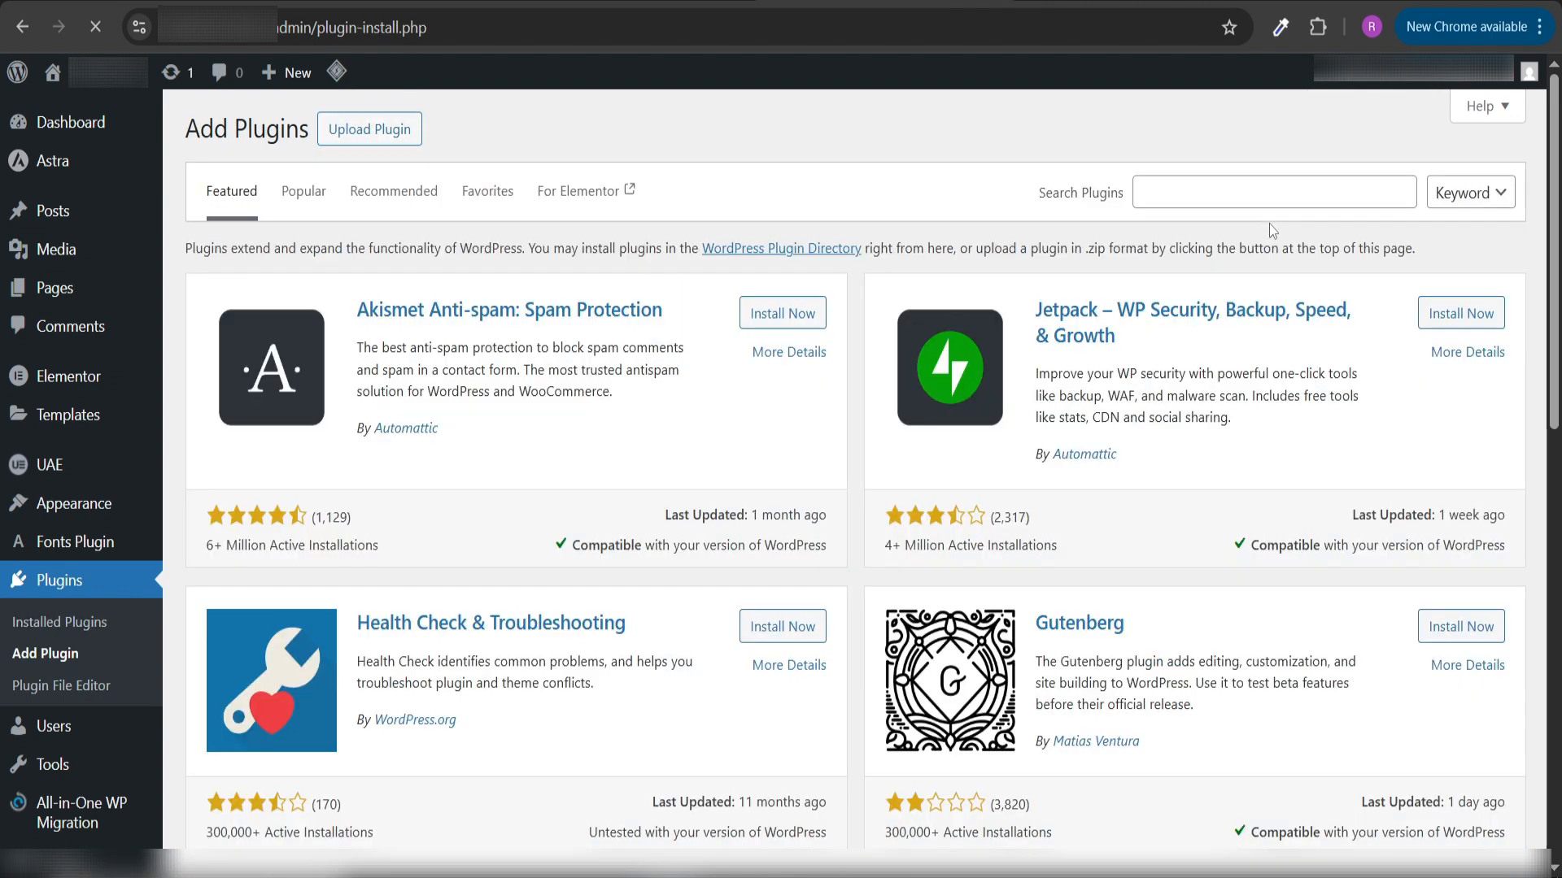
Search the plugin directory for "wordfence", then install and activate Wordfence Security – Firewall, Malware Scan, and Login Security.
{"action": "left_click", "coordinate": [1151, 190]}
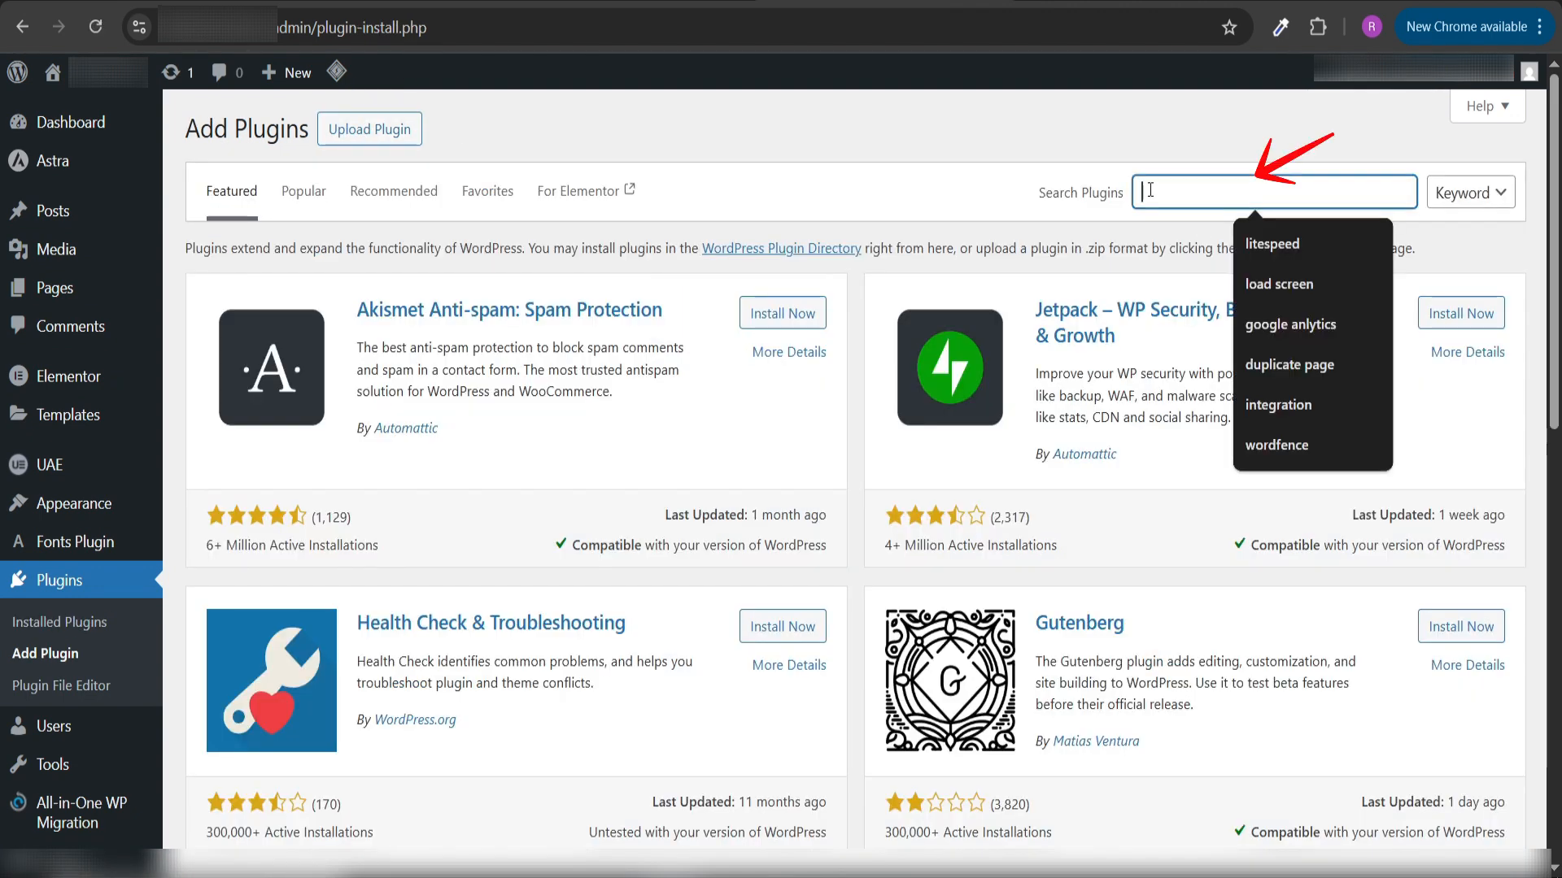
{"action": "type", "text": "word"}
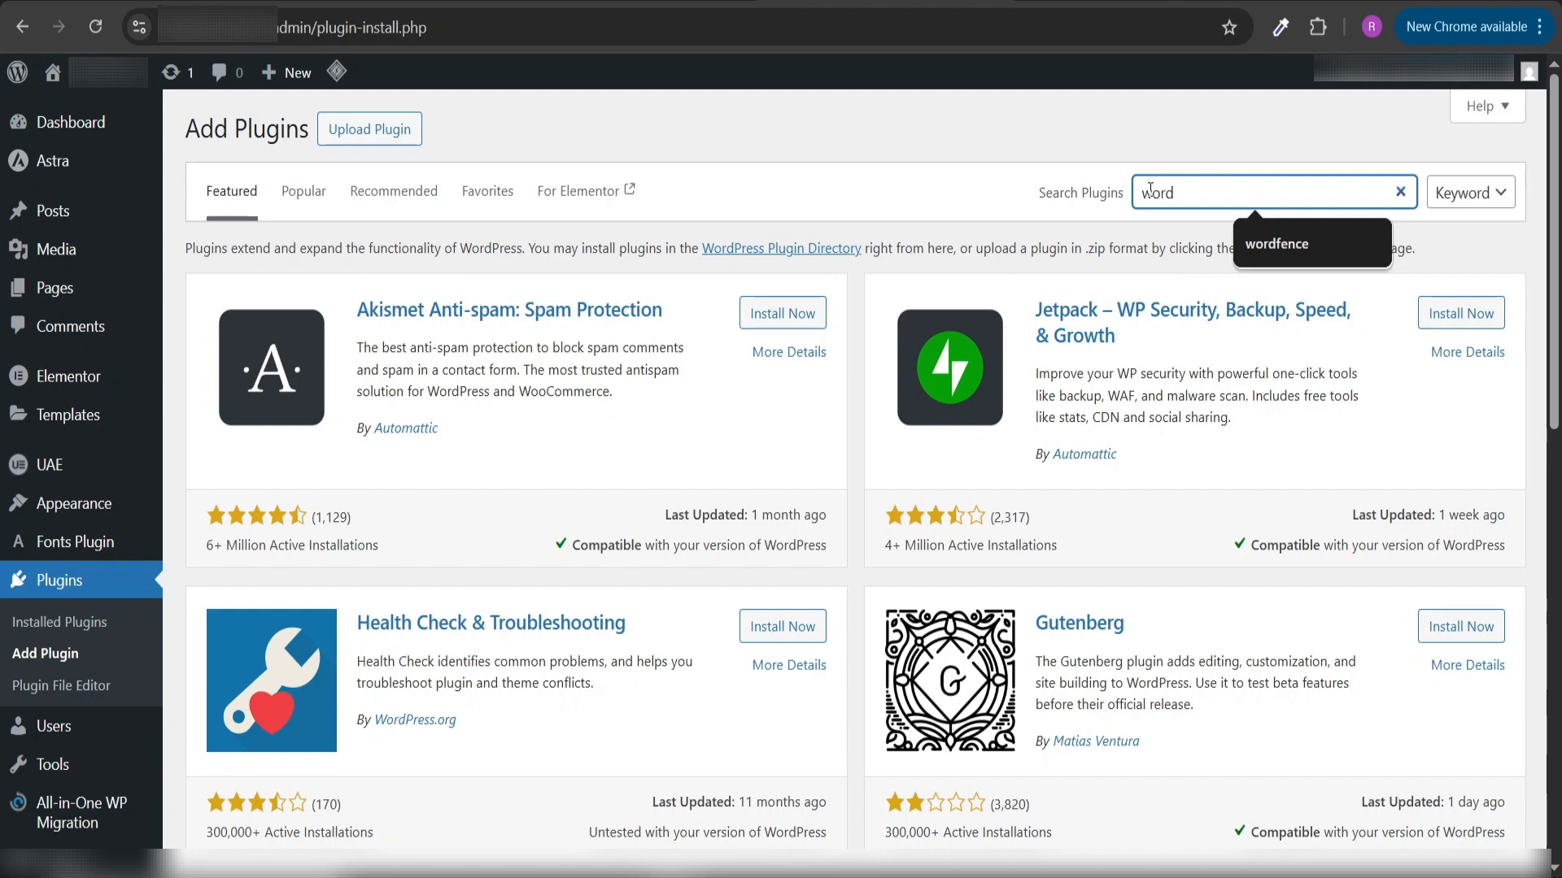
{"action": "type", "text": "fence"}
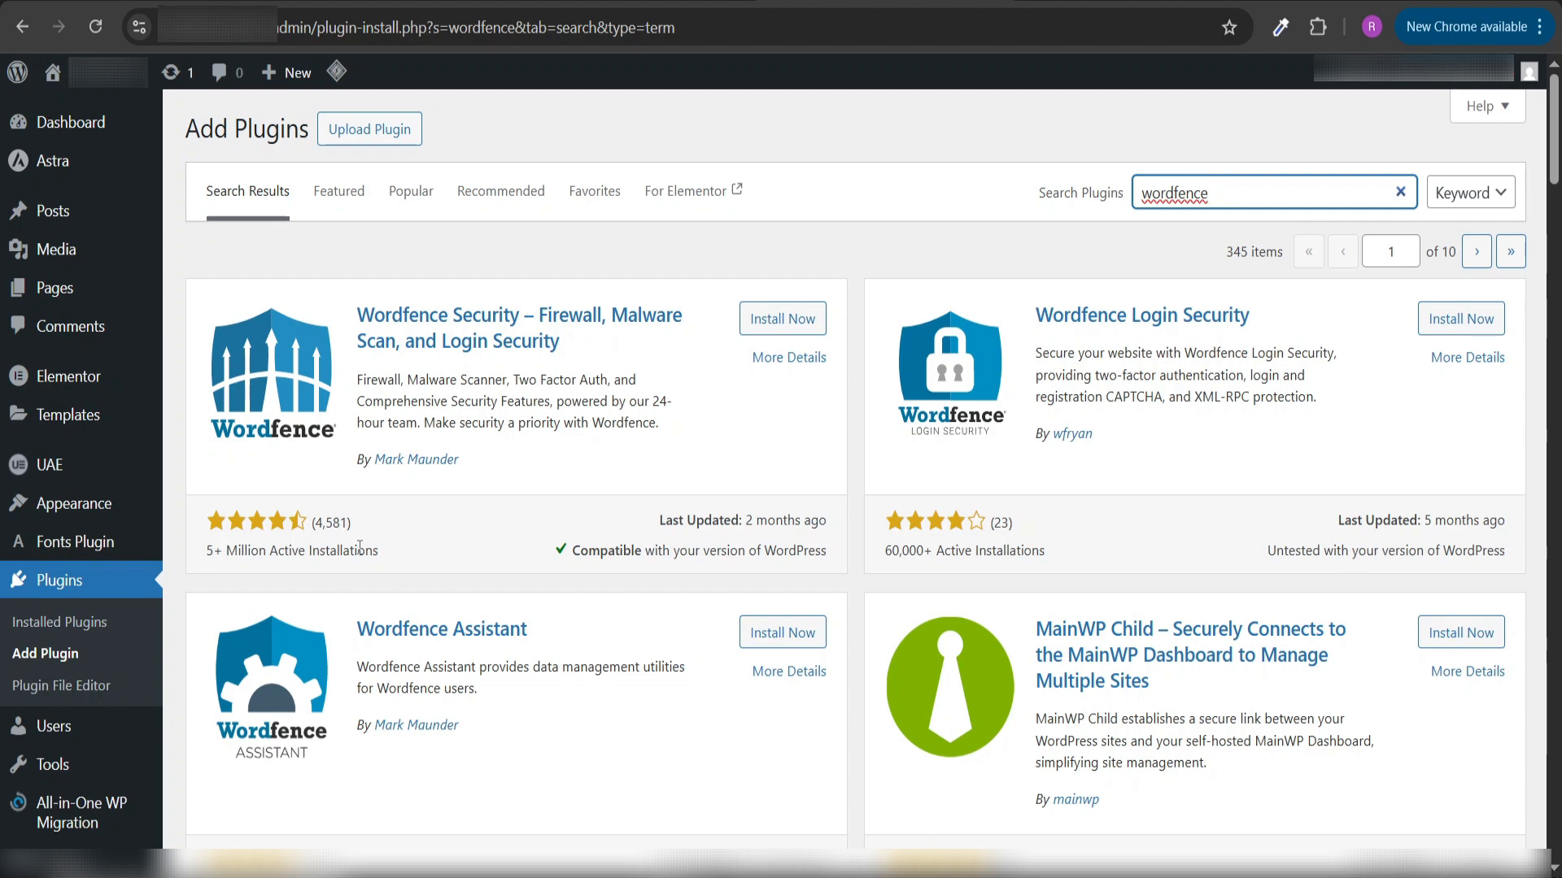
{"action": "left_click", "coordinate": [788, 324]}
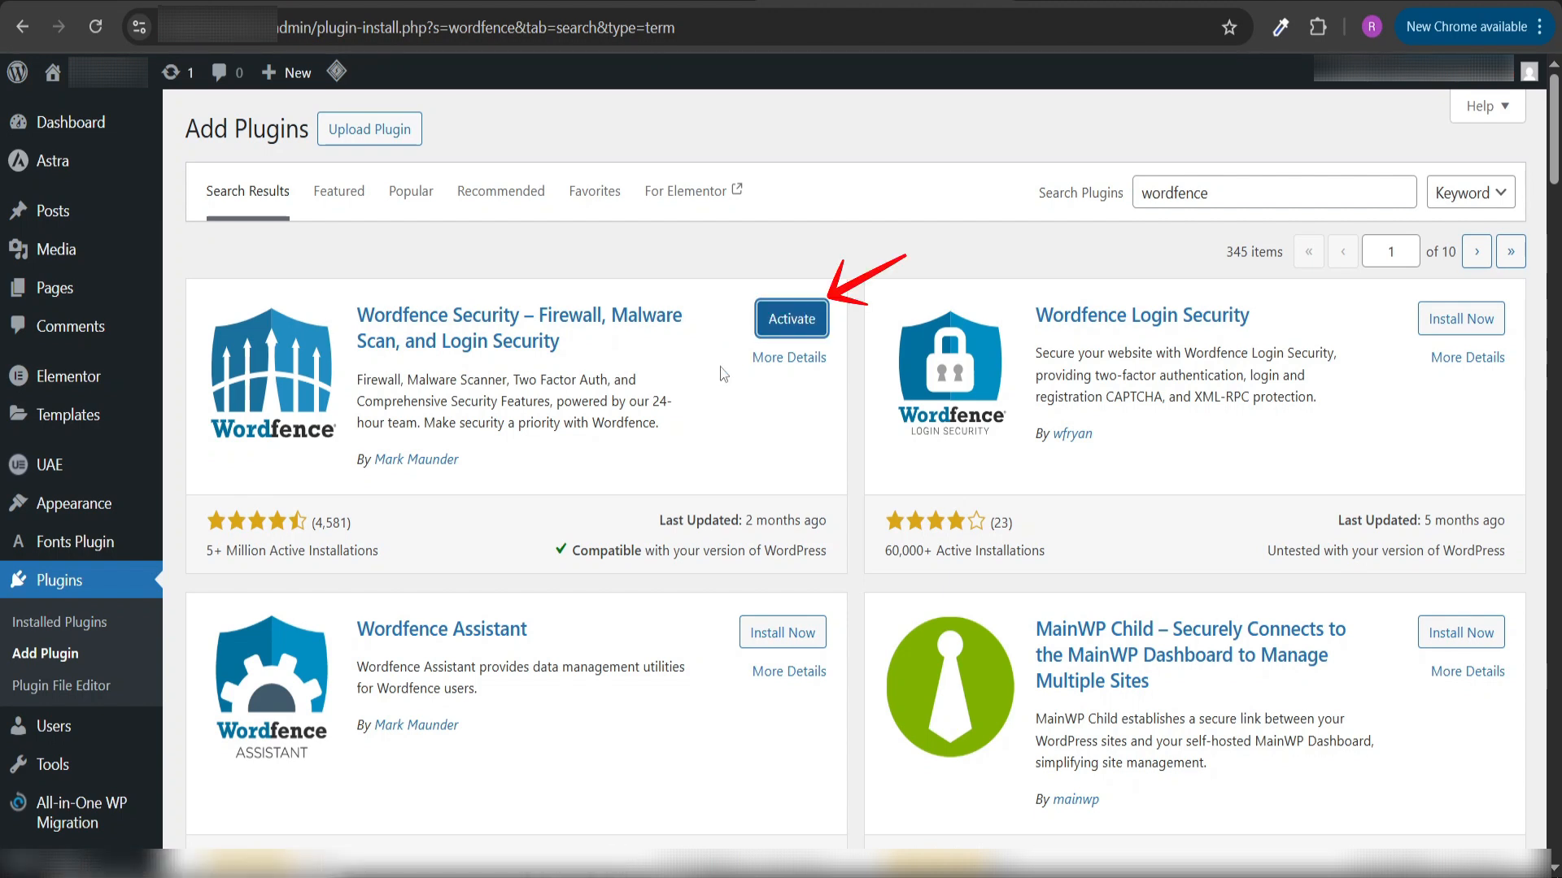
{"action": "left_click", "coordinate": [801, 324]}
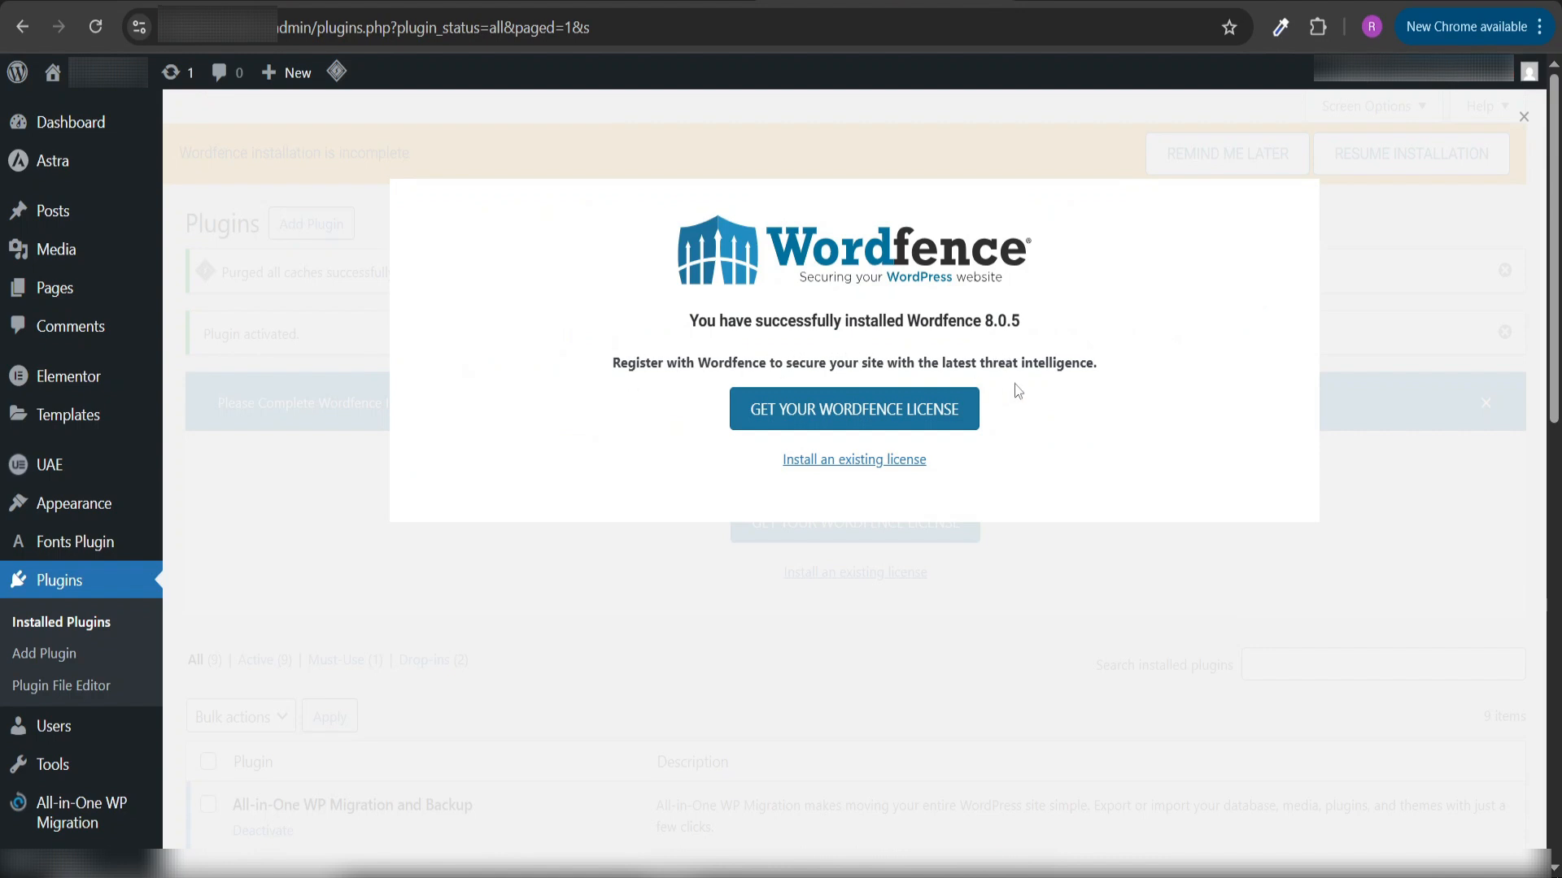
Open the Wordfence license plans page from the plugin's installation prompt and look over the plans.
{"action": "left_click", "coordinate": [804, 419]}
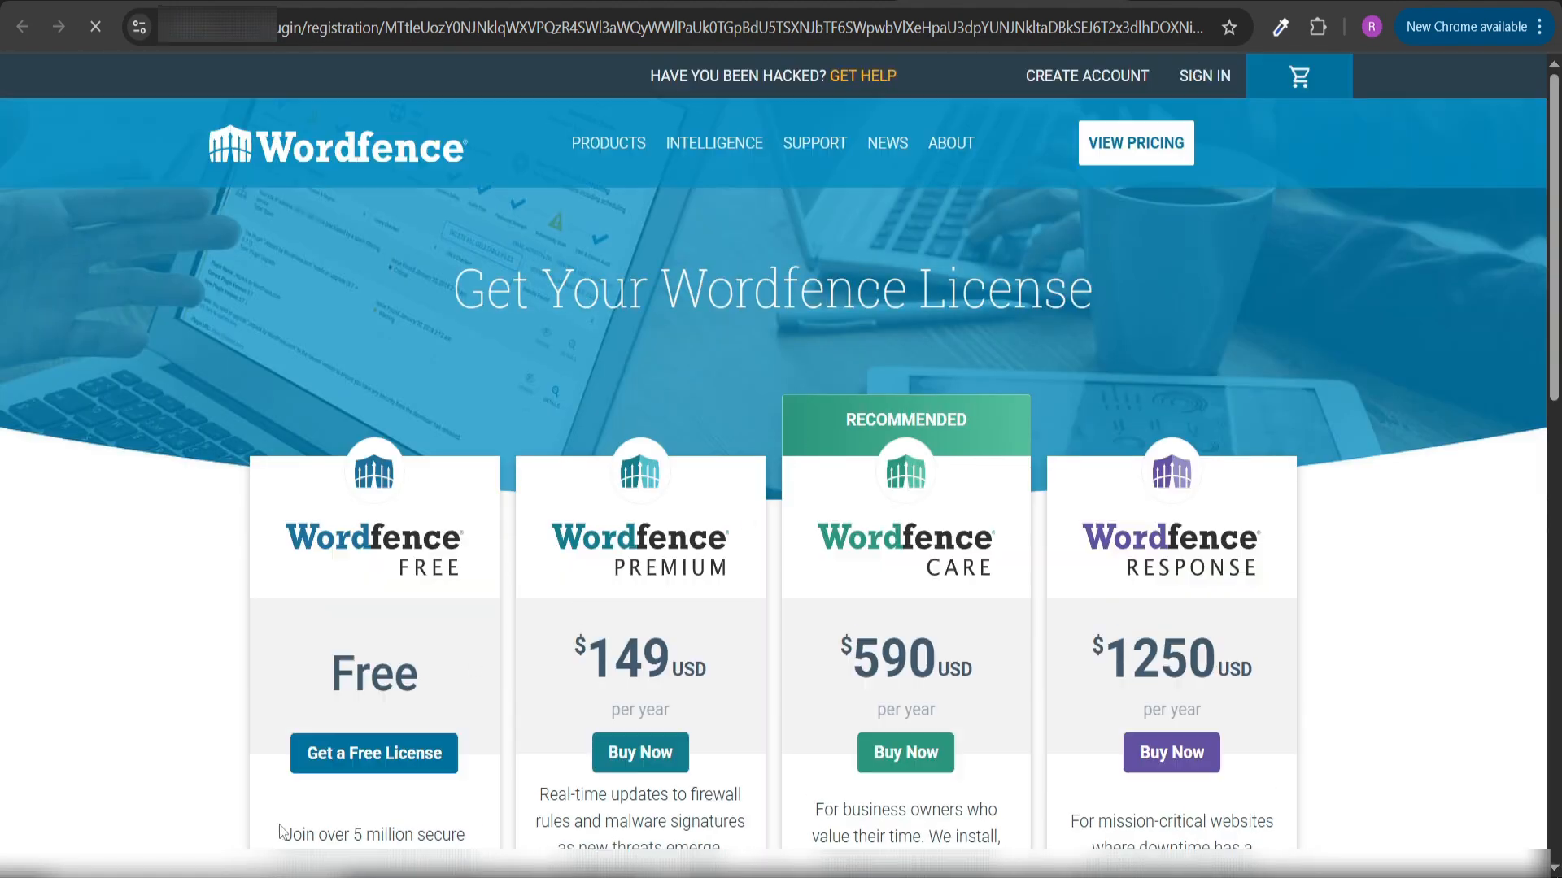
{"action": "scroll", "coordinate": [402, 651], "scroll_direction": "down", "scroll_amount": 3}
{"action": "scroll", "coordinate": [398, 661], "scroll_direction": "down", "scroll_amount": 3}
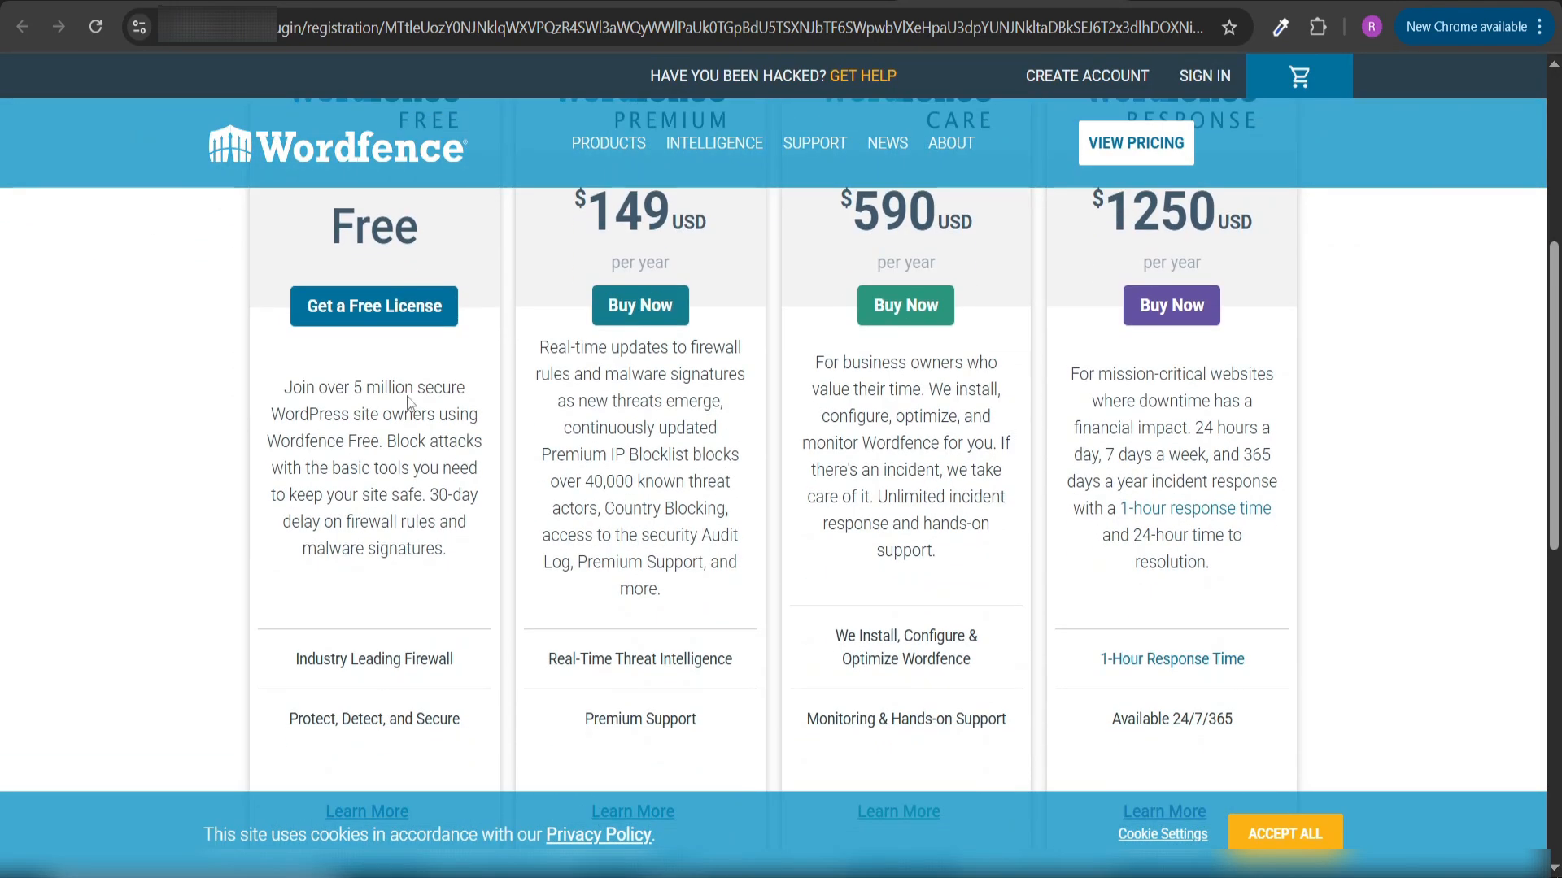
{"action": "left_click", "coordinate": [380, 302]}
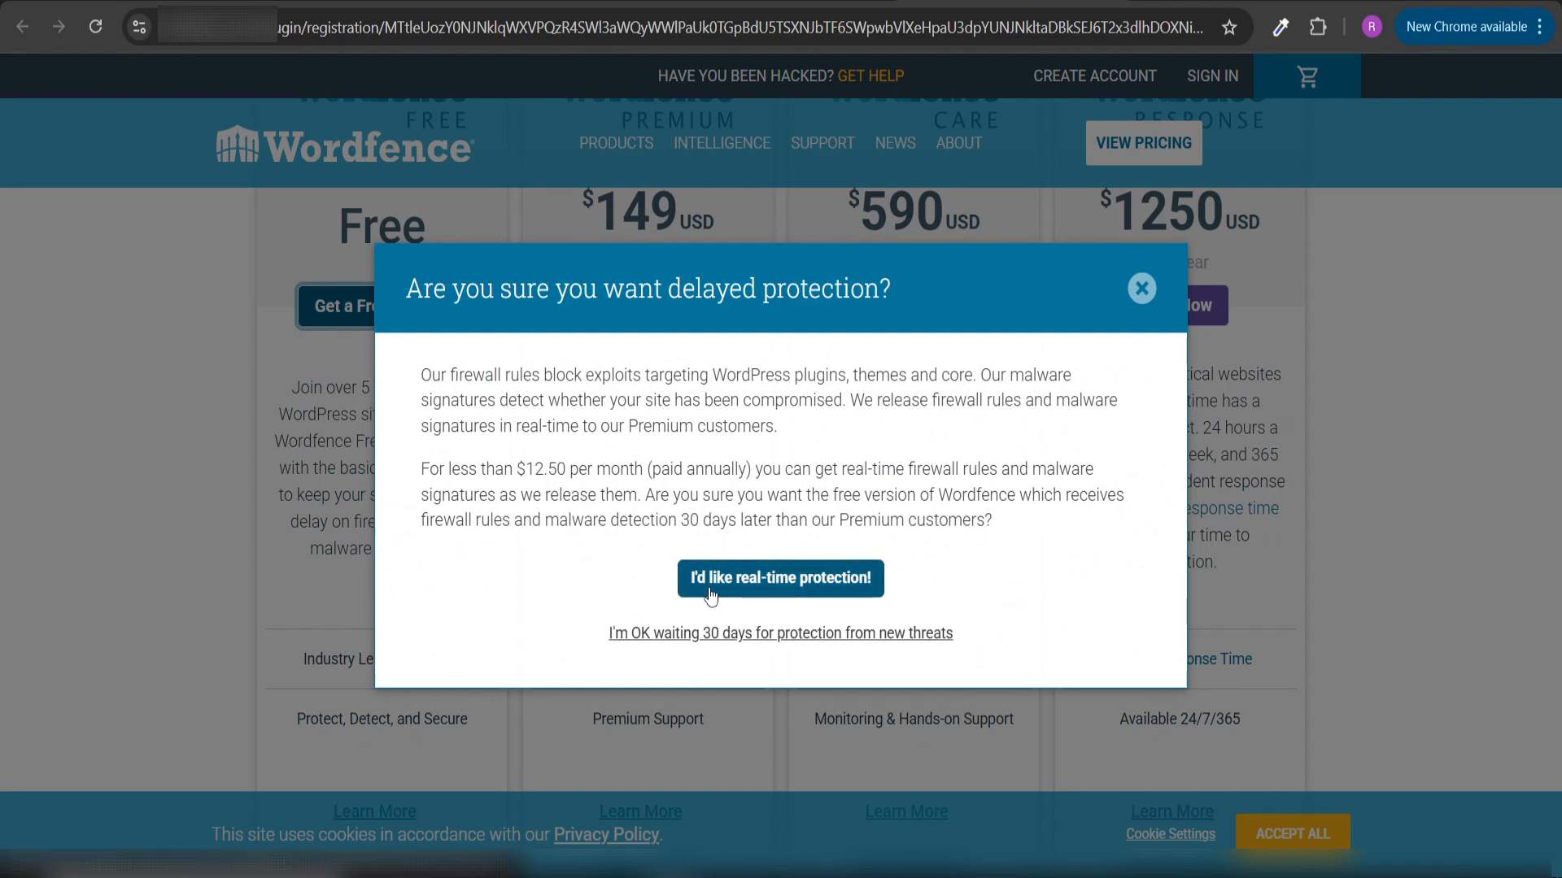
{"action": "left_click", "coordinate": [813, 594]}
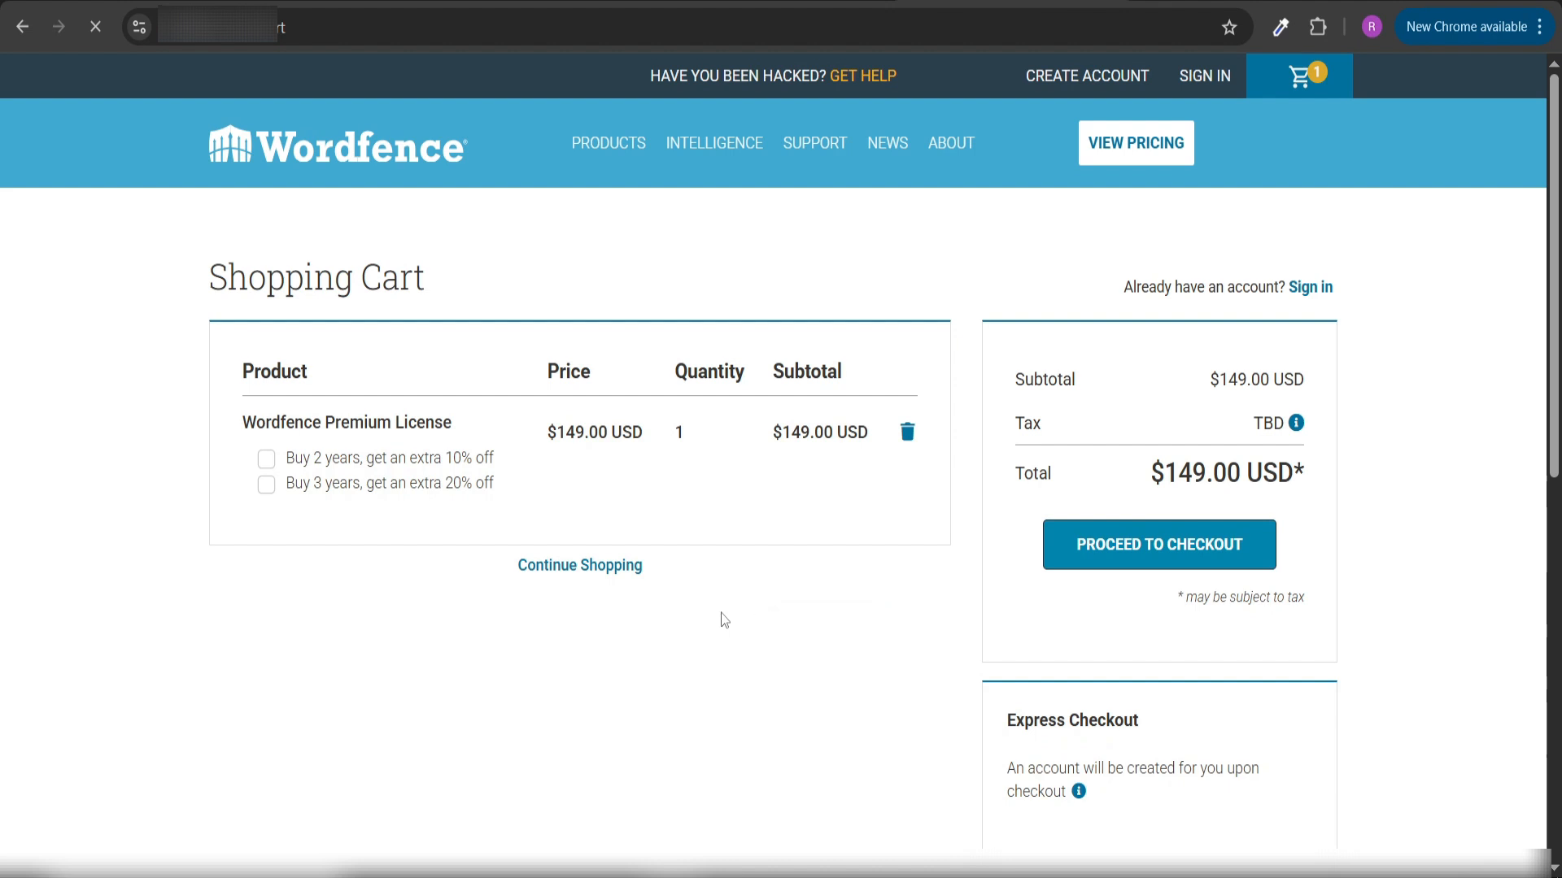
{"action": "left_click", "coordinate": [25, 26]}
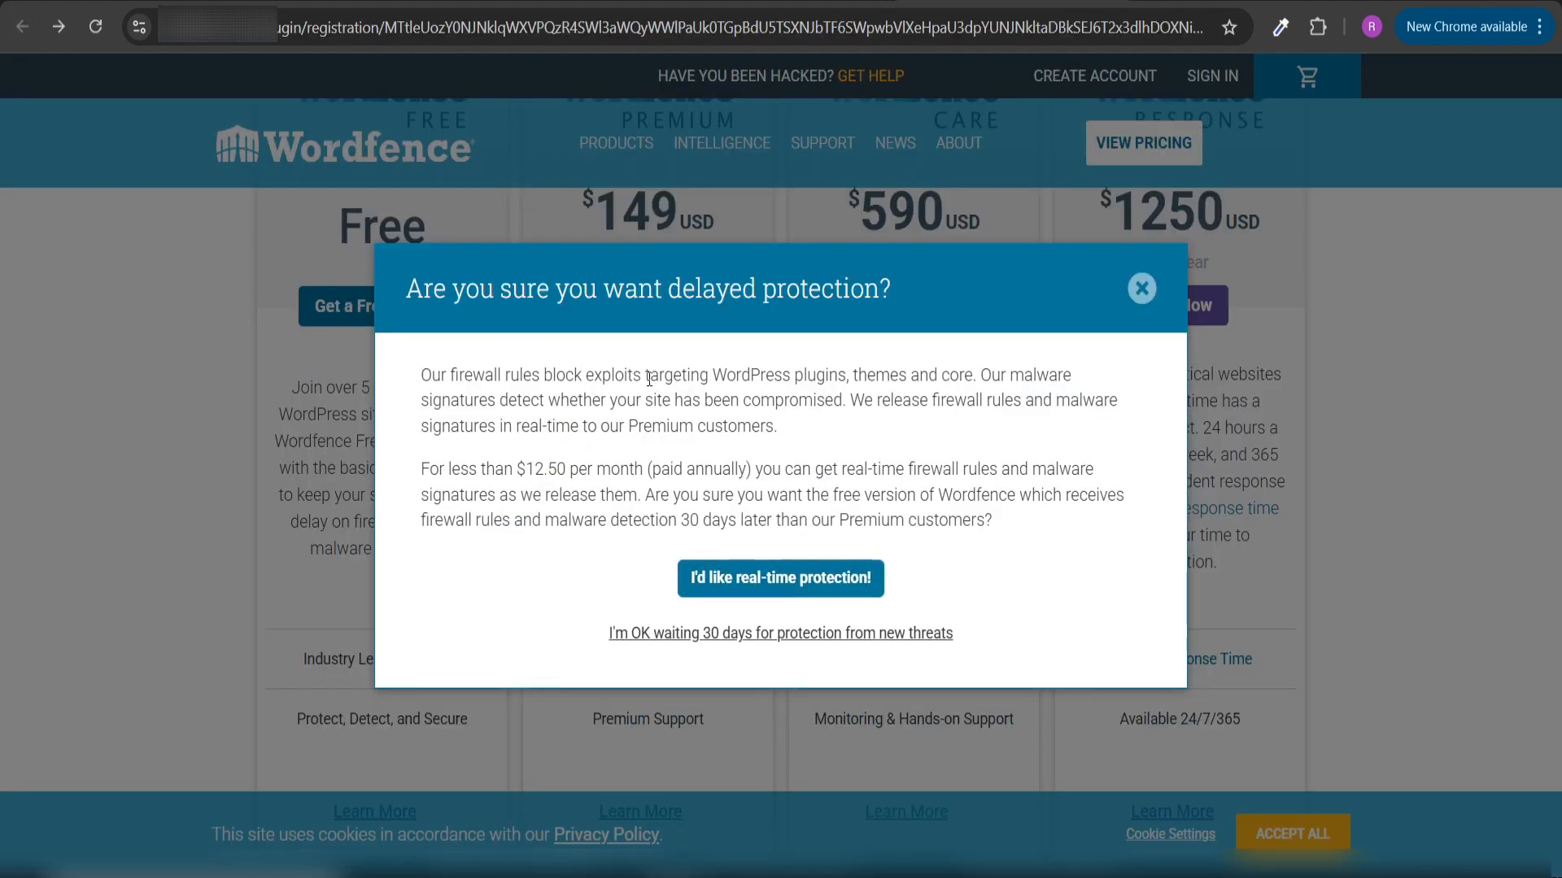
{"action": "left_click", "coordinate": [1143, 288]}
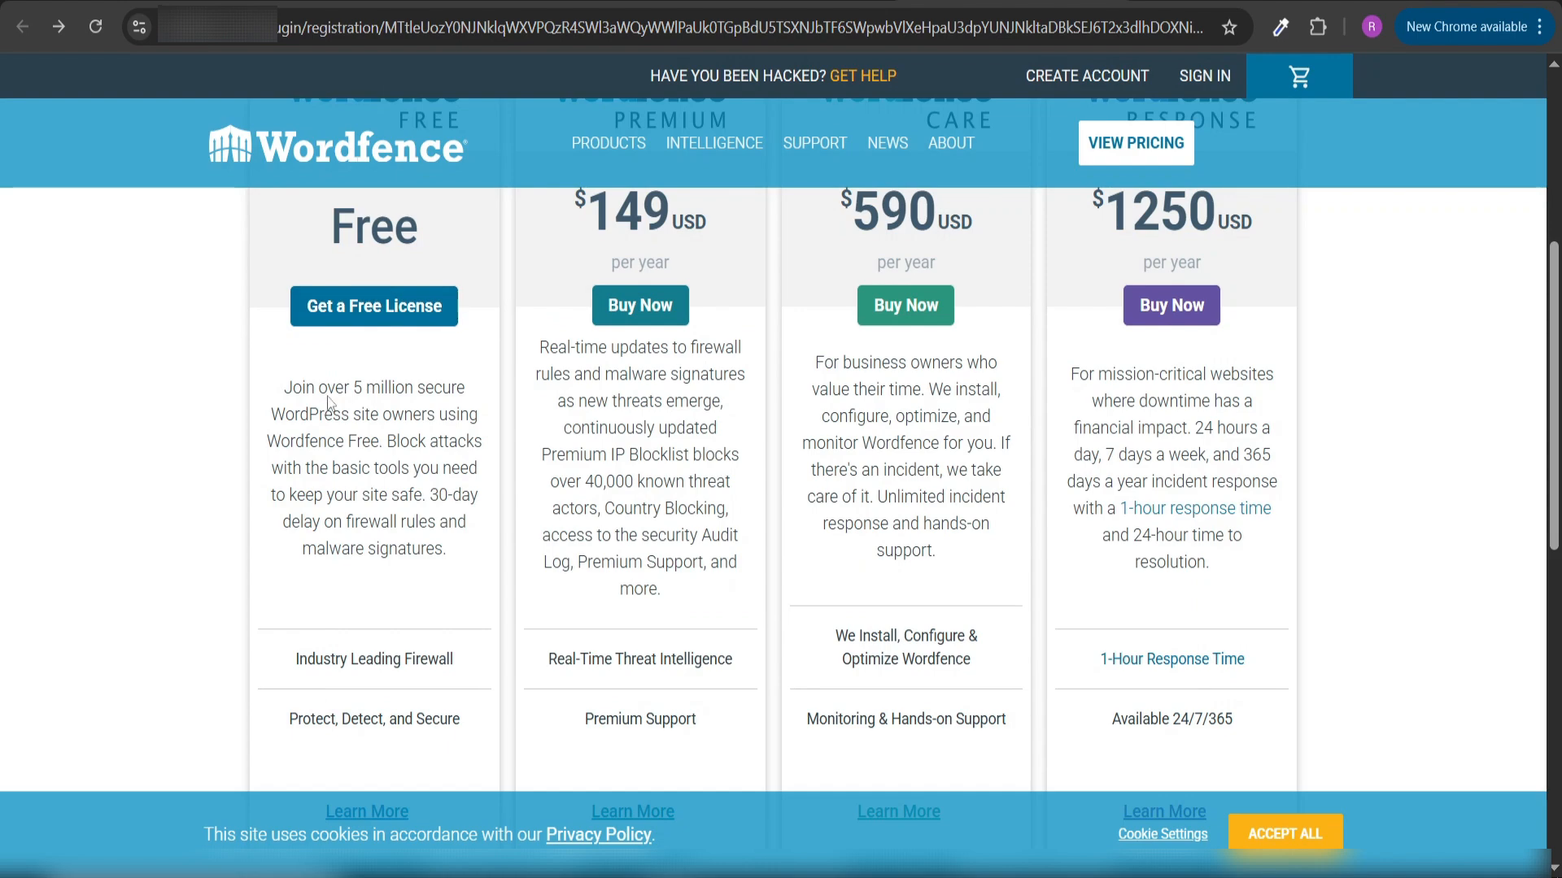
Choose the Wordfence Free license and accept waiting 30 days for protection from new threats.
{"action": "scroll", "coordinate": [342, 406], "scroll_direction": "down", "scroll_amount": 1}
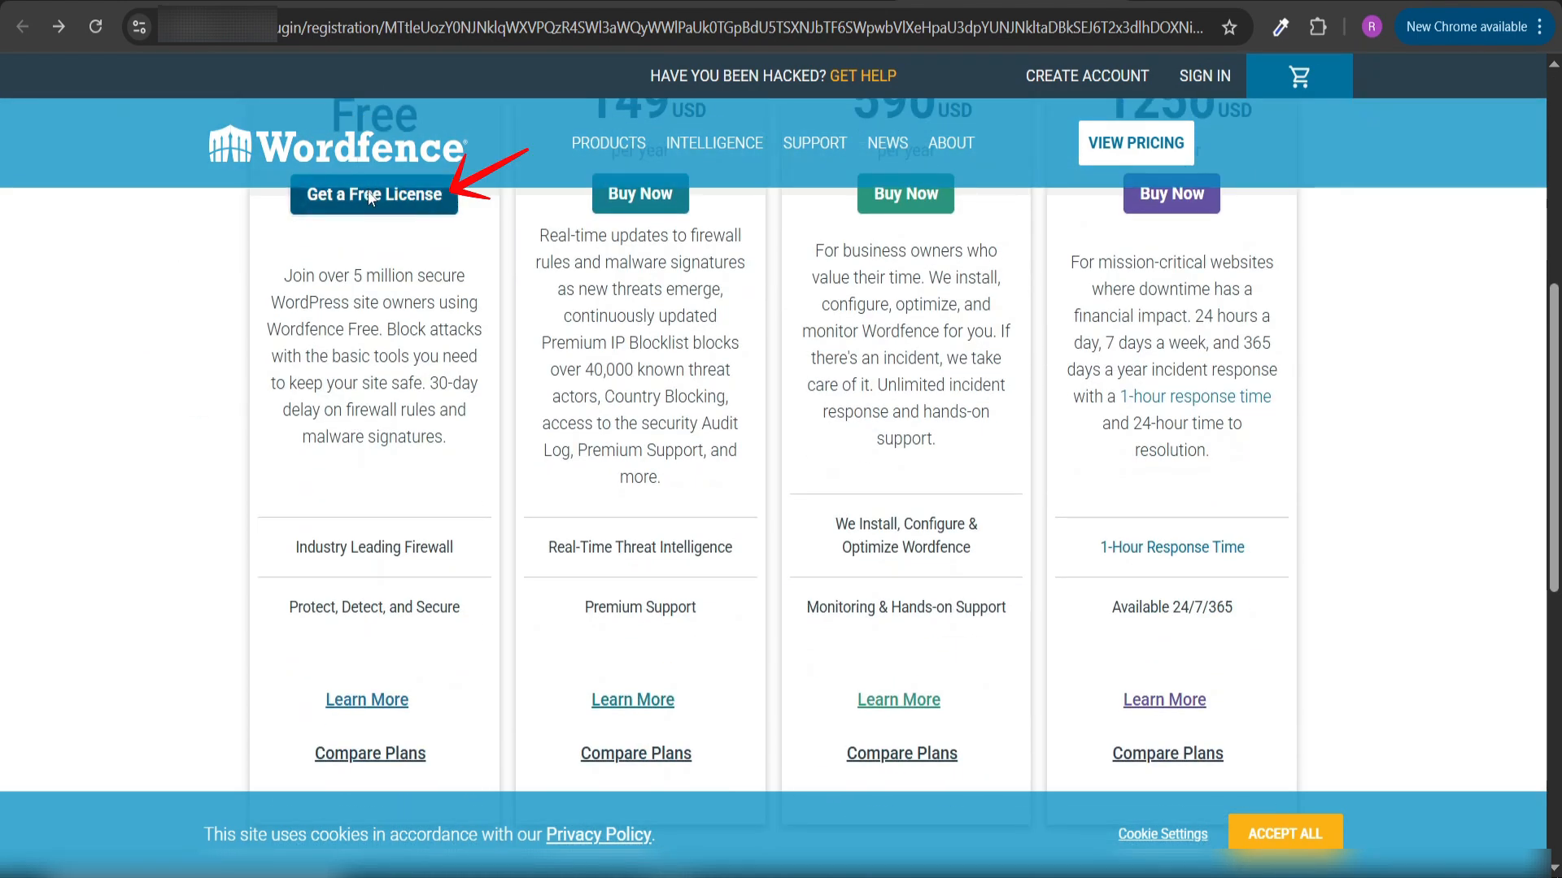
{"action": "left_click", "coordinate": [370, 198]}
{"action": "left_click", "coordinate": [654, 633]}
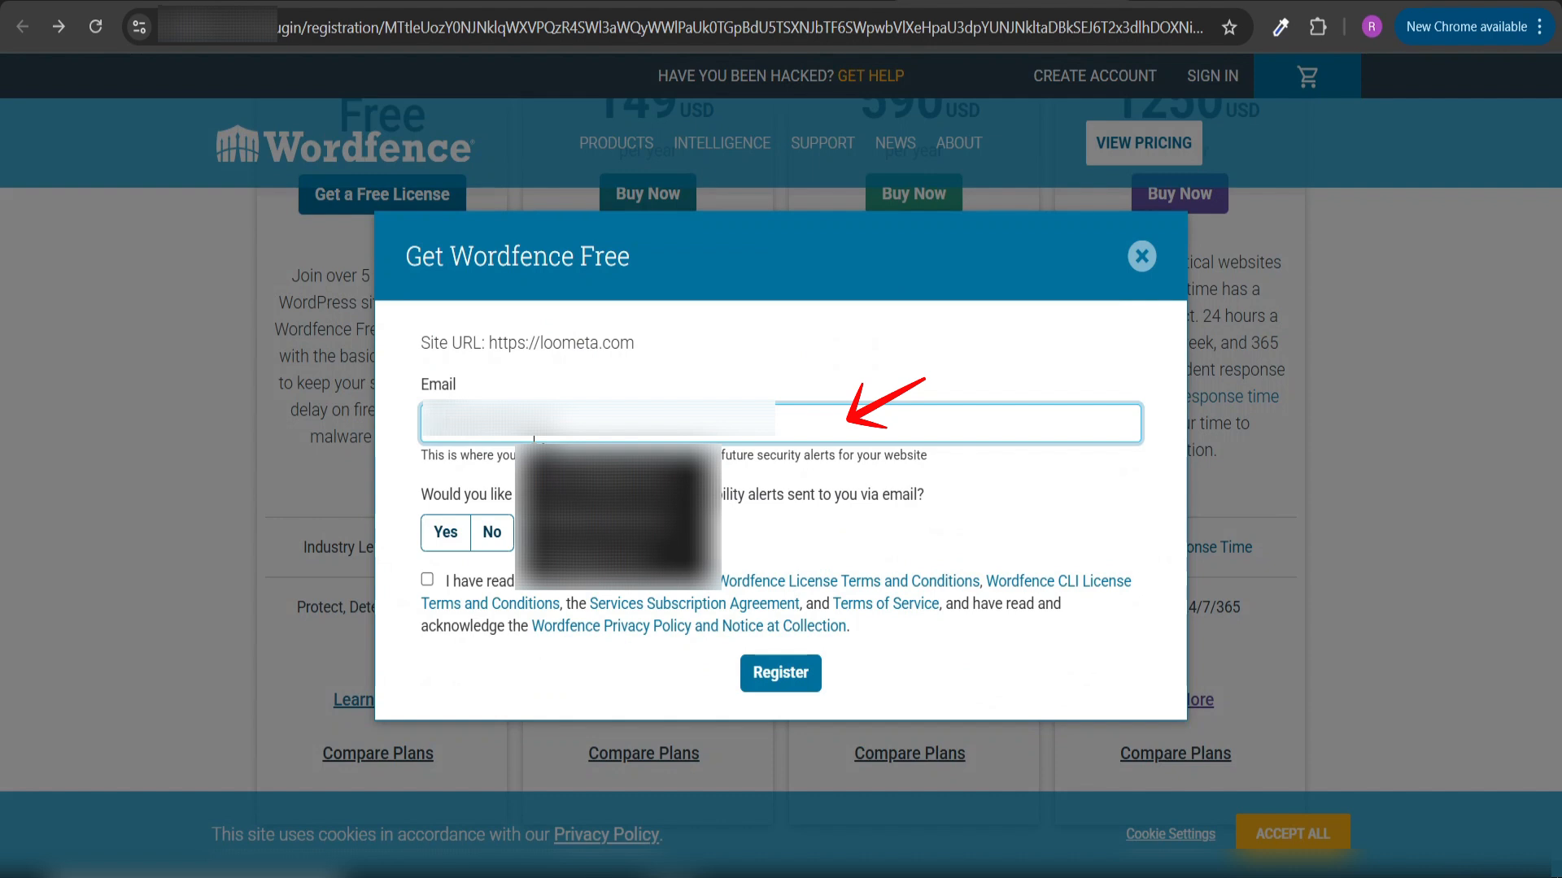
Register for Wordfence Free with the account email, declining email alerts and agreeing to the license terms.
{"action": "type", "text": "•••••"}
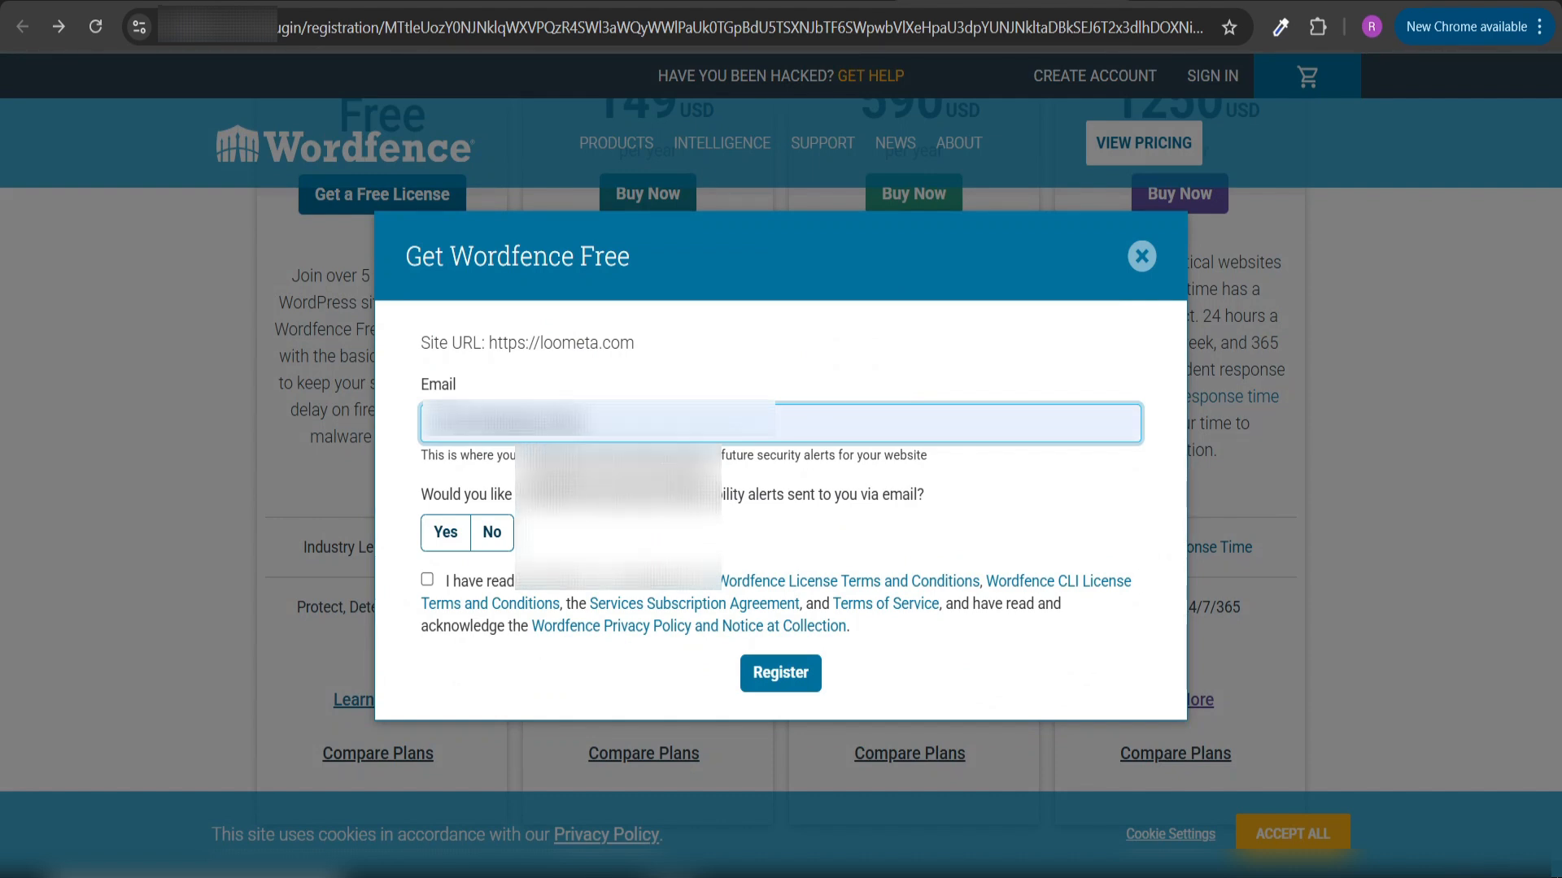
{"action": "left_click", "coordinate": [565, 480]}
{"action": "left_click", "coordinate": [494, 524]}
{"action": "left_click", "coordinate": [426, 580]}
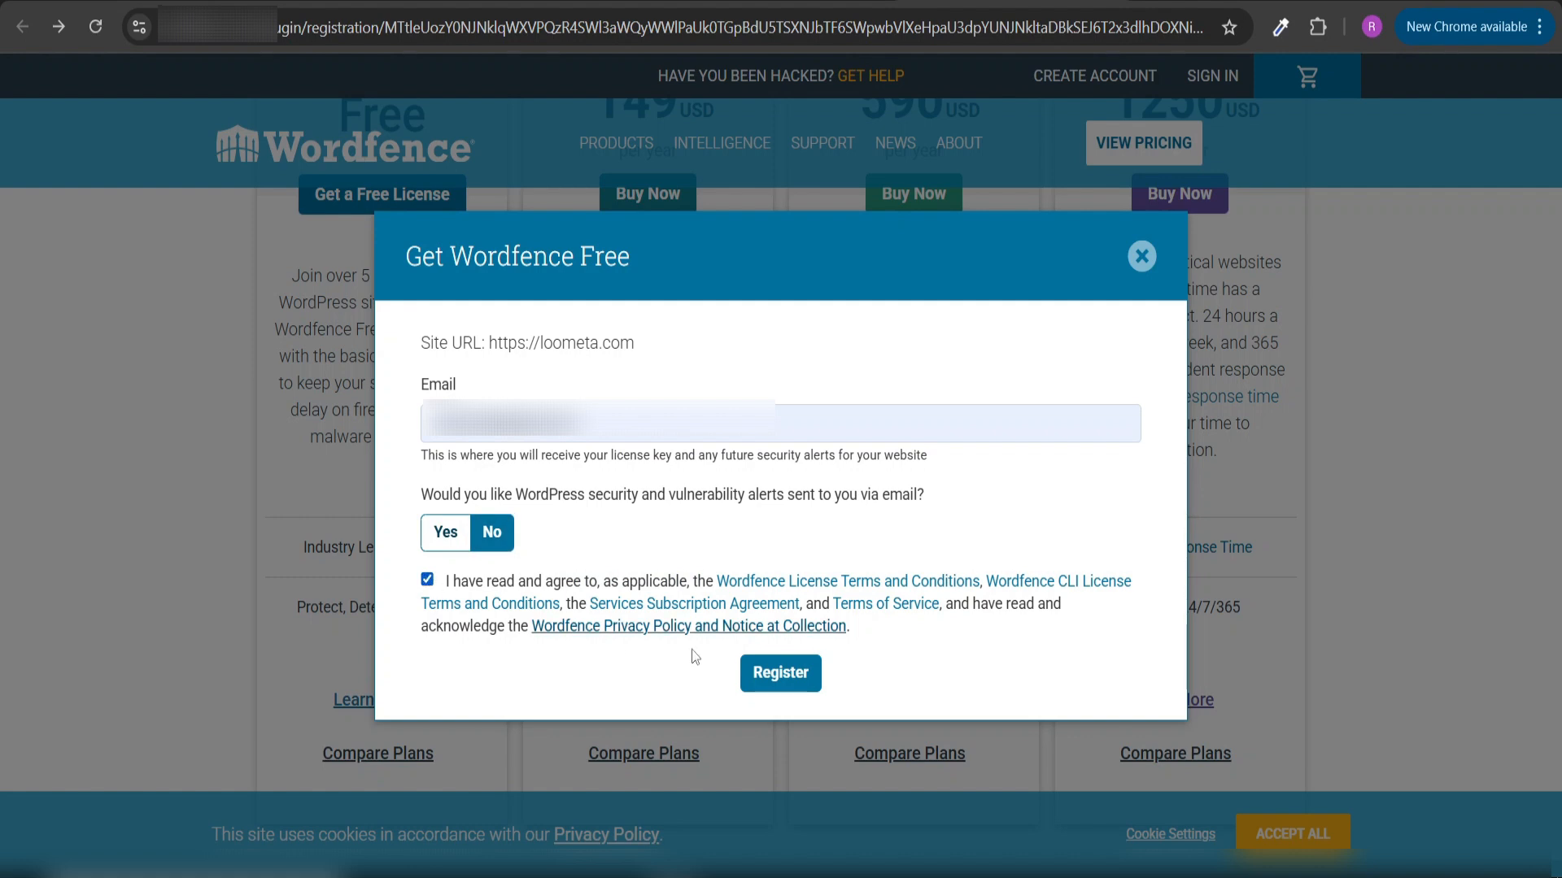
{"action": "left_click", "coordinate": [769, 680]}
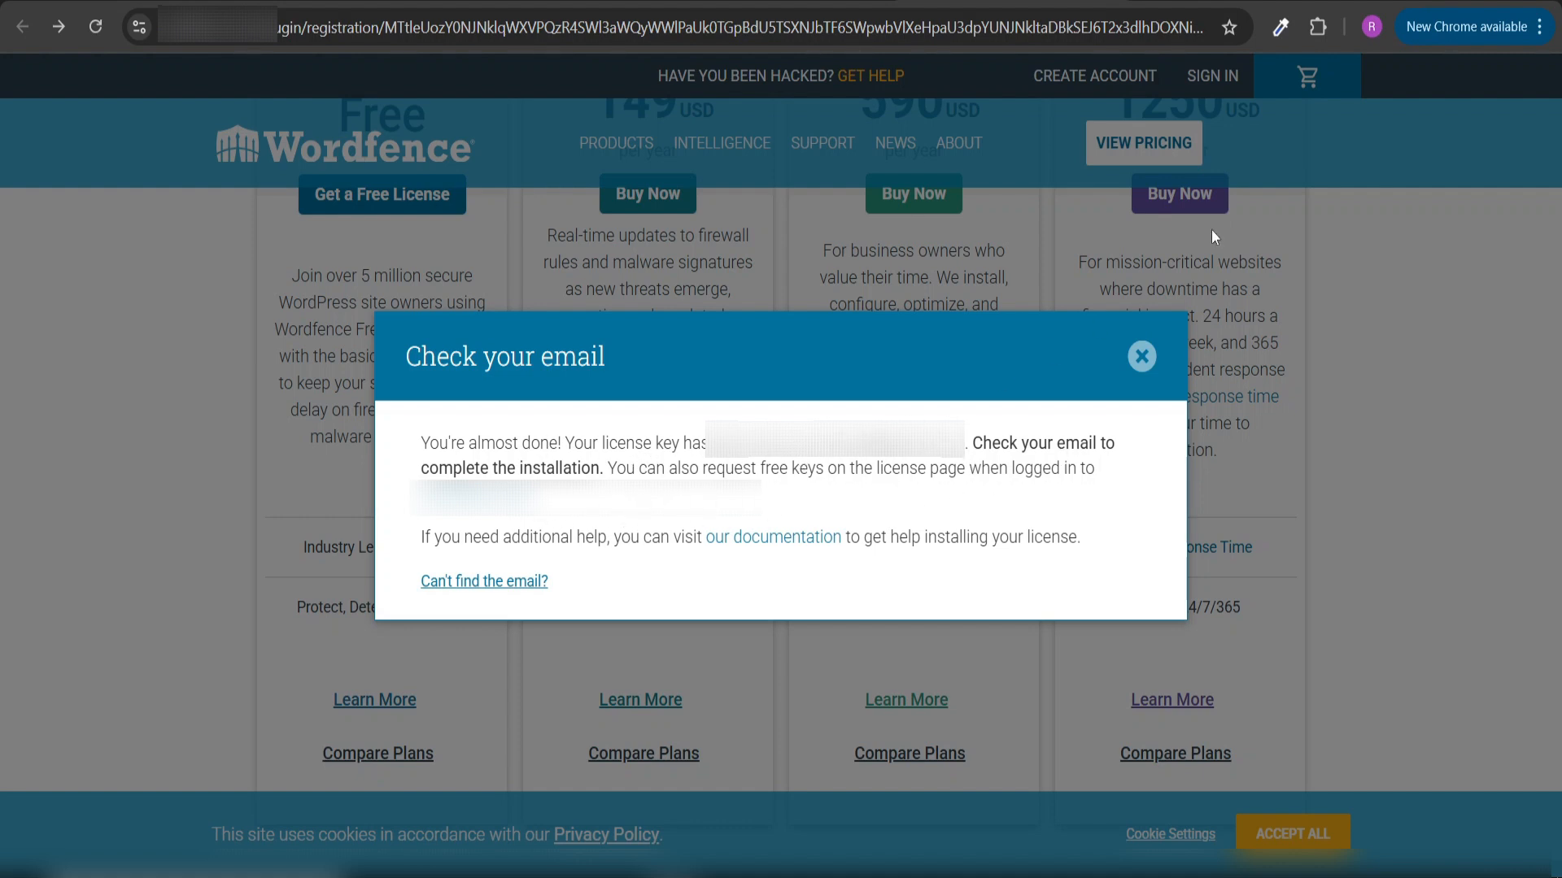
Switch to Gmail, open the "Your Wordfence License" email and copy the license key from its Manual Installation section.
{"action": "left_click", "coordinate": [1222, 1]}
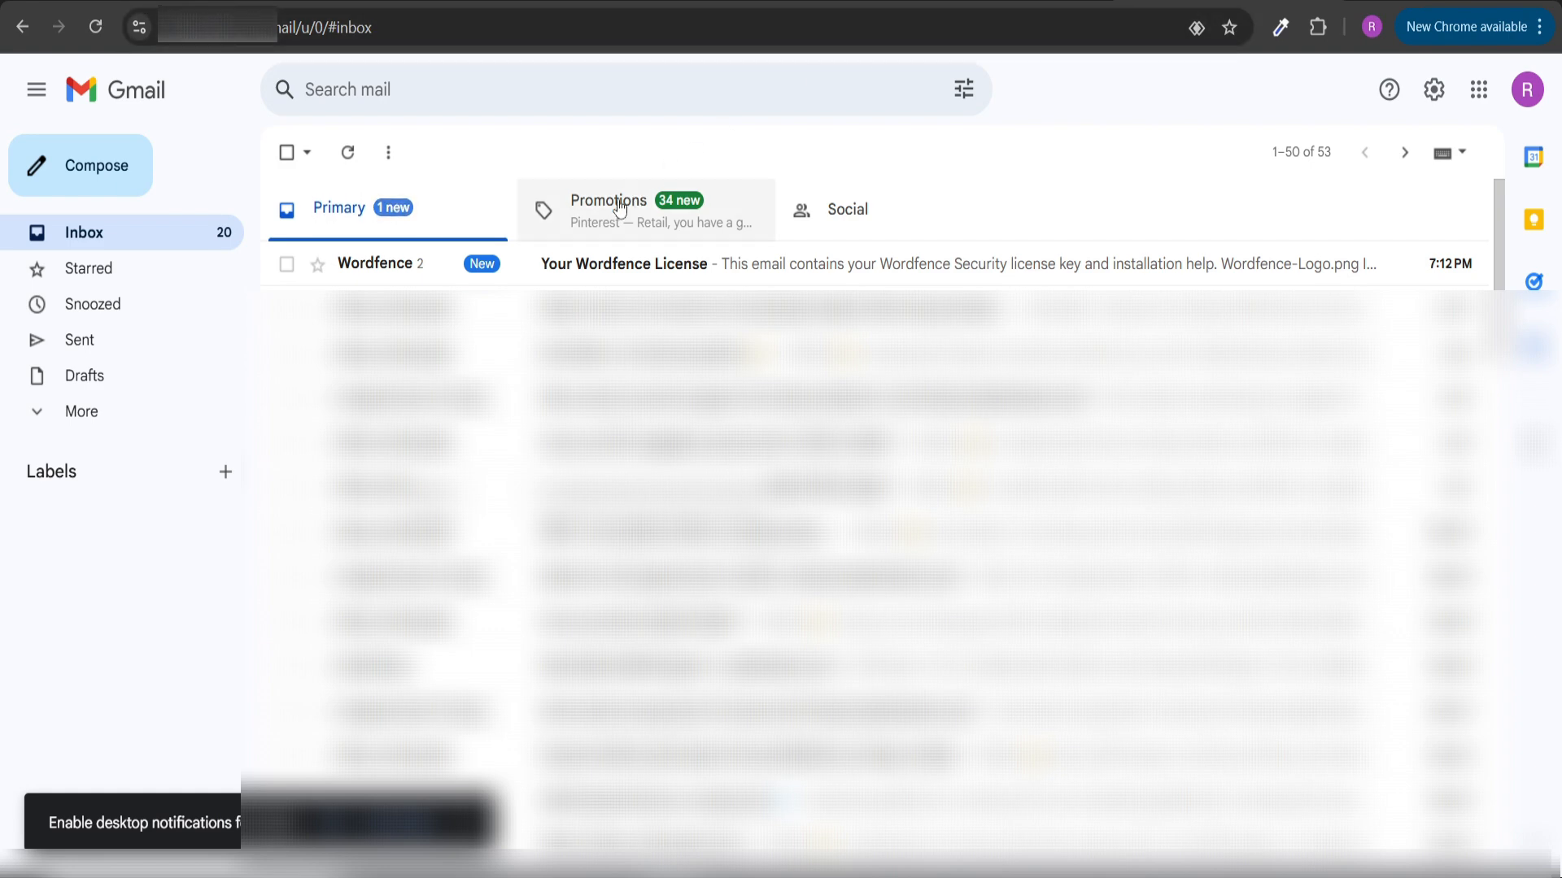
{"action": "left_click", "coordinate": [561, 277]}
{"action": "scroll", "coordinate": [895, 489], "scroll_direction": "down", "scroll_amount": 5}
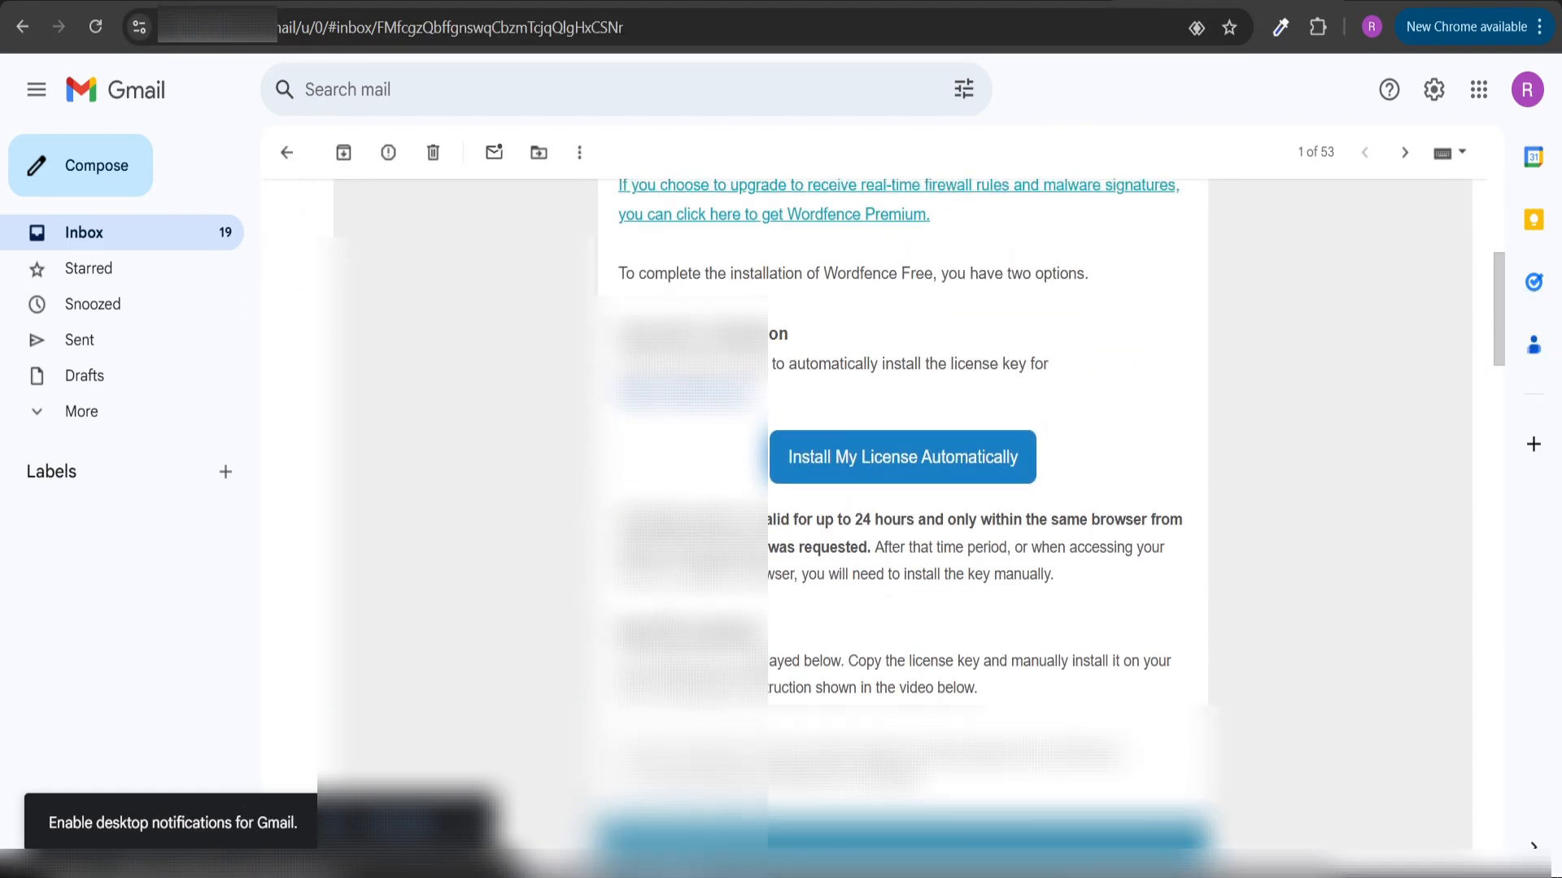
{"action": "scroll", "coordinate": [895, 488], "scroll_direction": "up", "scroll_amount": 5}
{"action": "scroll", "coordinate": [895, 488], "scroll_direction": "down", "scroll_amount": 17}
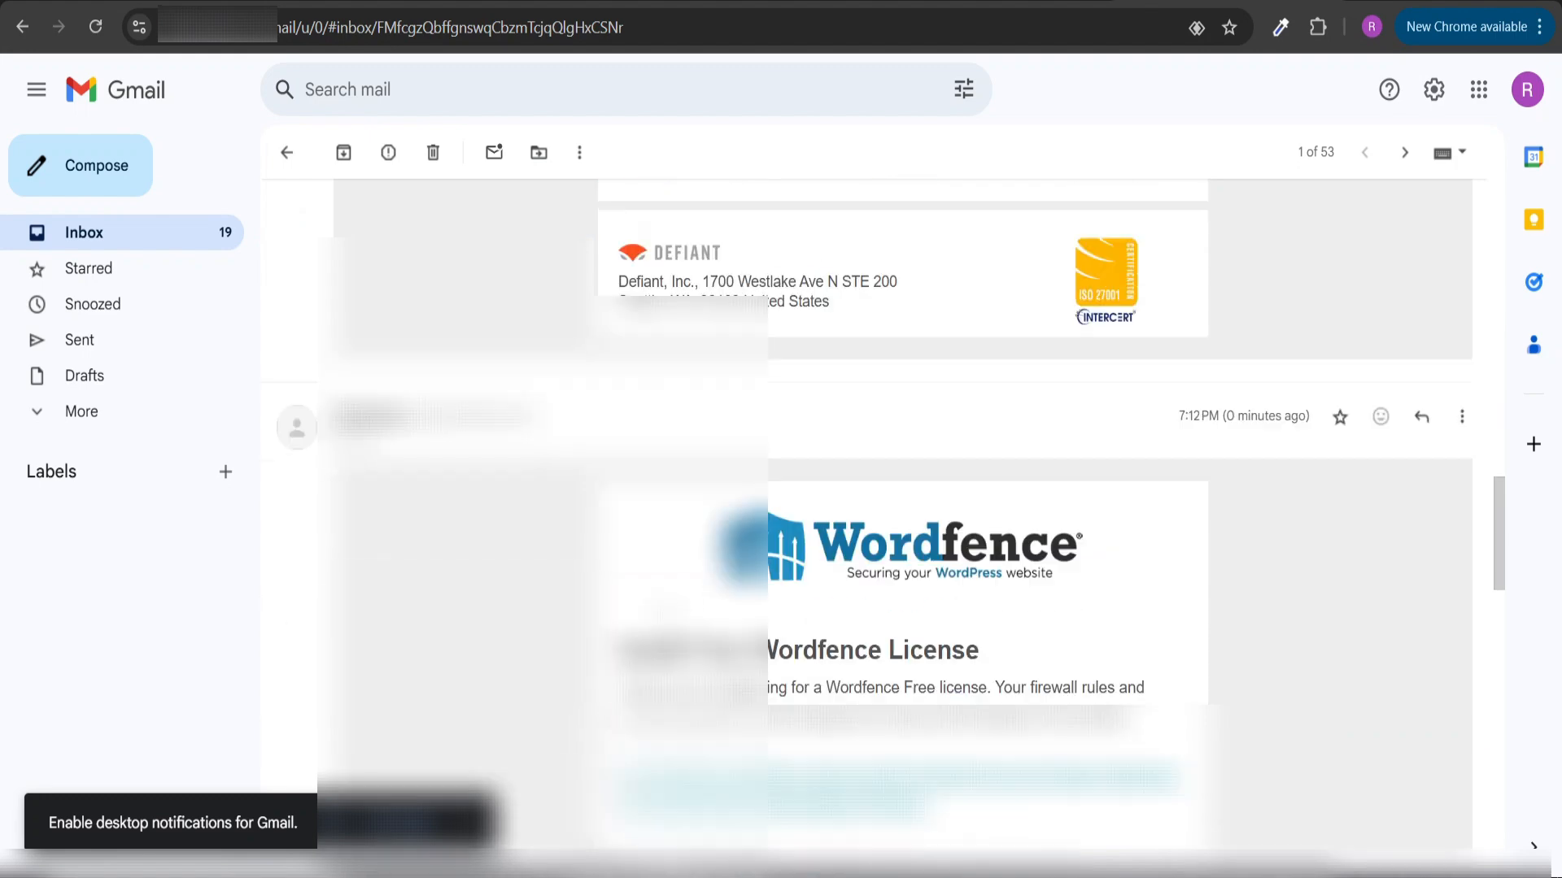
{"action": "scroll", "coordinate": [662, 613], "scroll_direction": "down", "scroll_amount": 5}
{"action": "scroll", "coordinate": [662, 613], "scroll_direction": "up", "scroll_amount": 5}
{"action": "scroll", "coordinate": [662, 614], "scroll_direction": "down", "scroll_amount": 5}
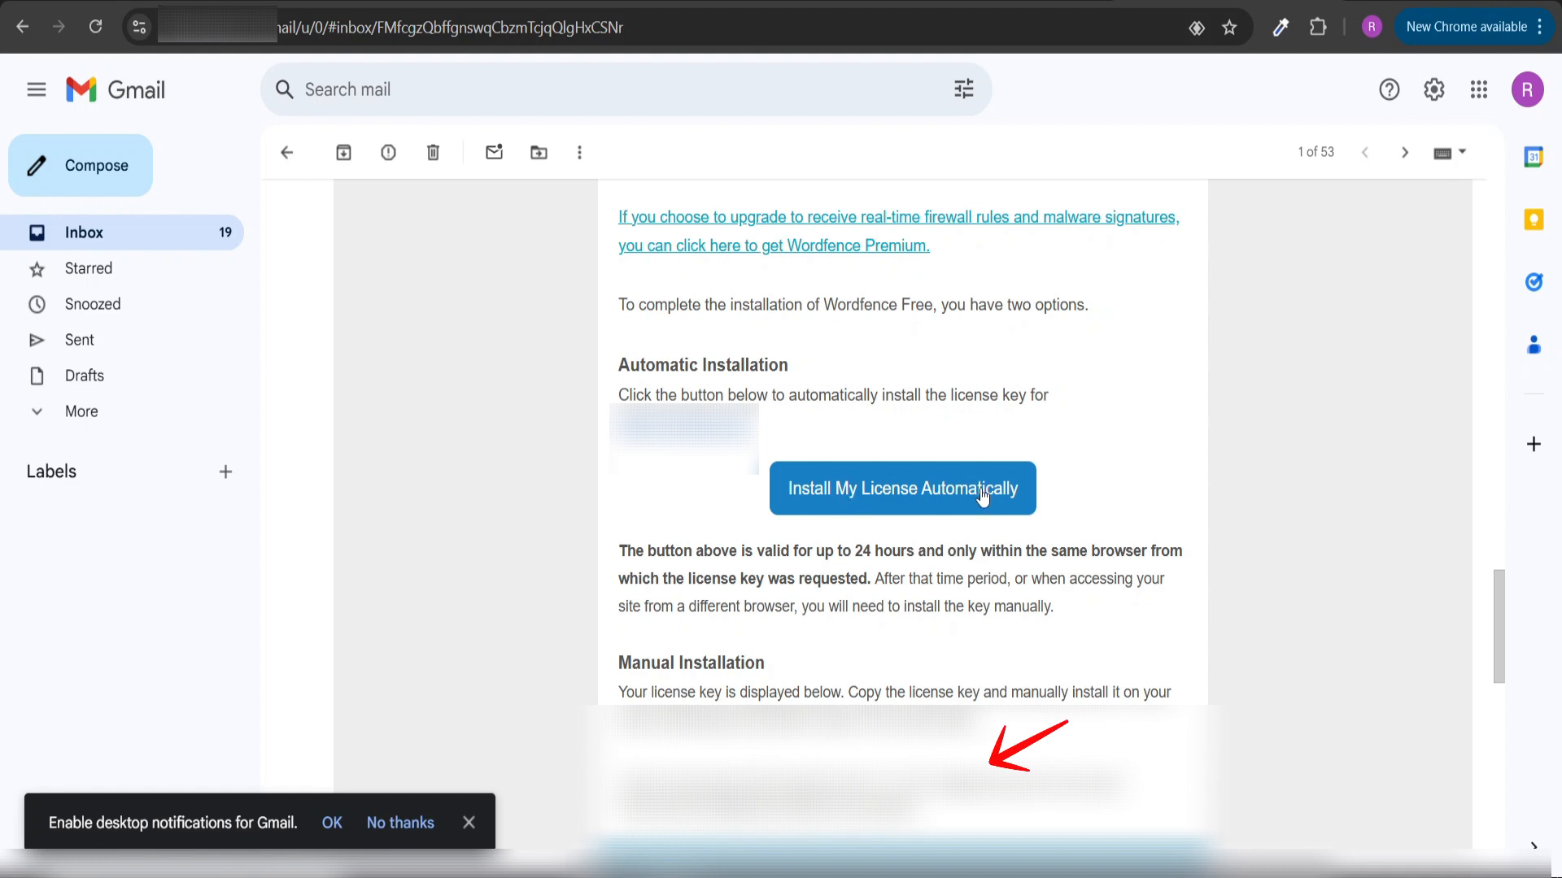
{"action": "left_click_drag", "start_coordinate": [620, 785], "coordinate": [919, 810]}
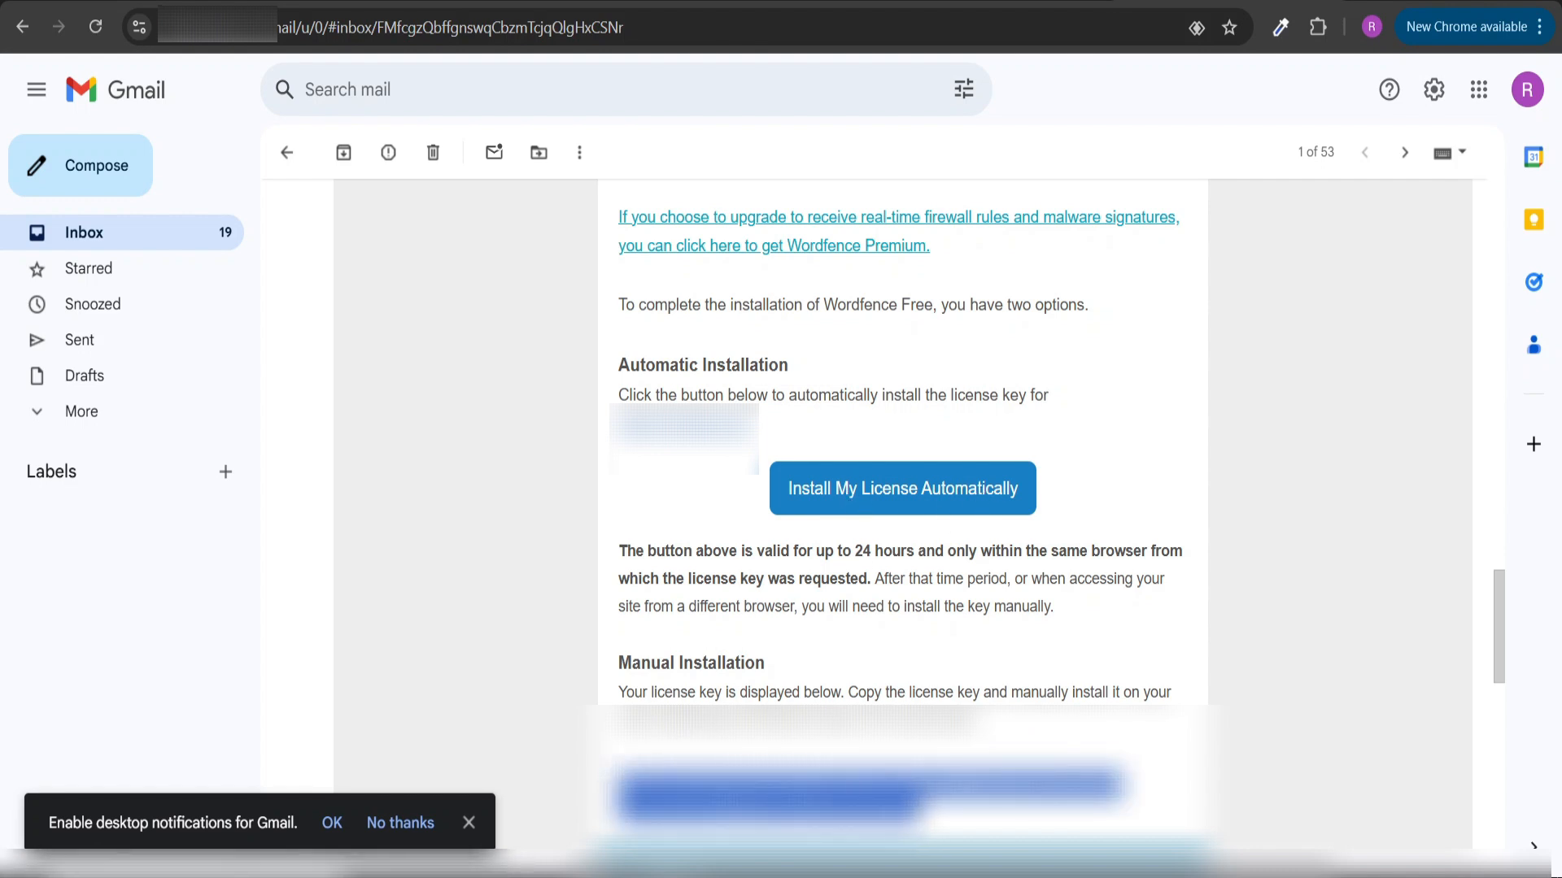
Dismiss the "Check your email" message, return to the WordPress Plugins page and open the form for installing an existing license.
{"action": "key", "text": "alt+Tab"}
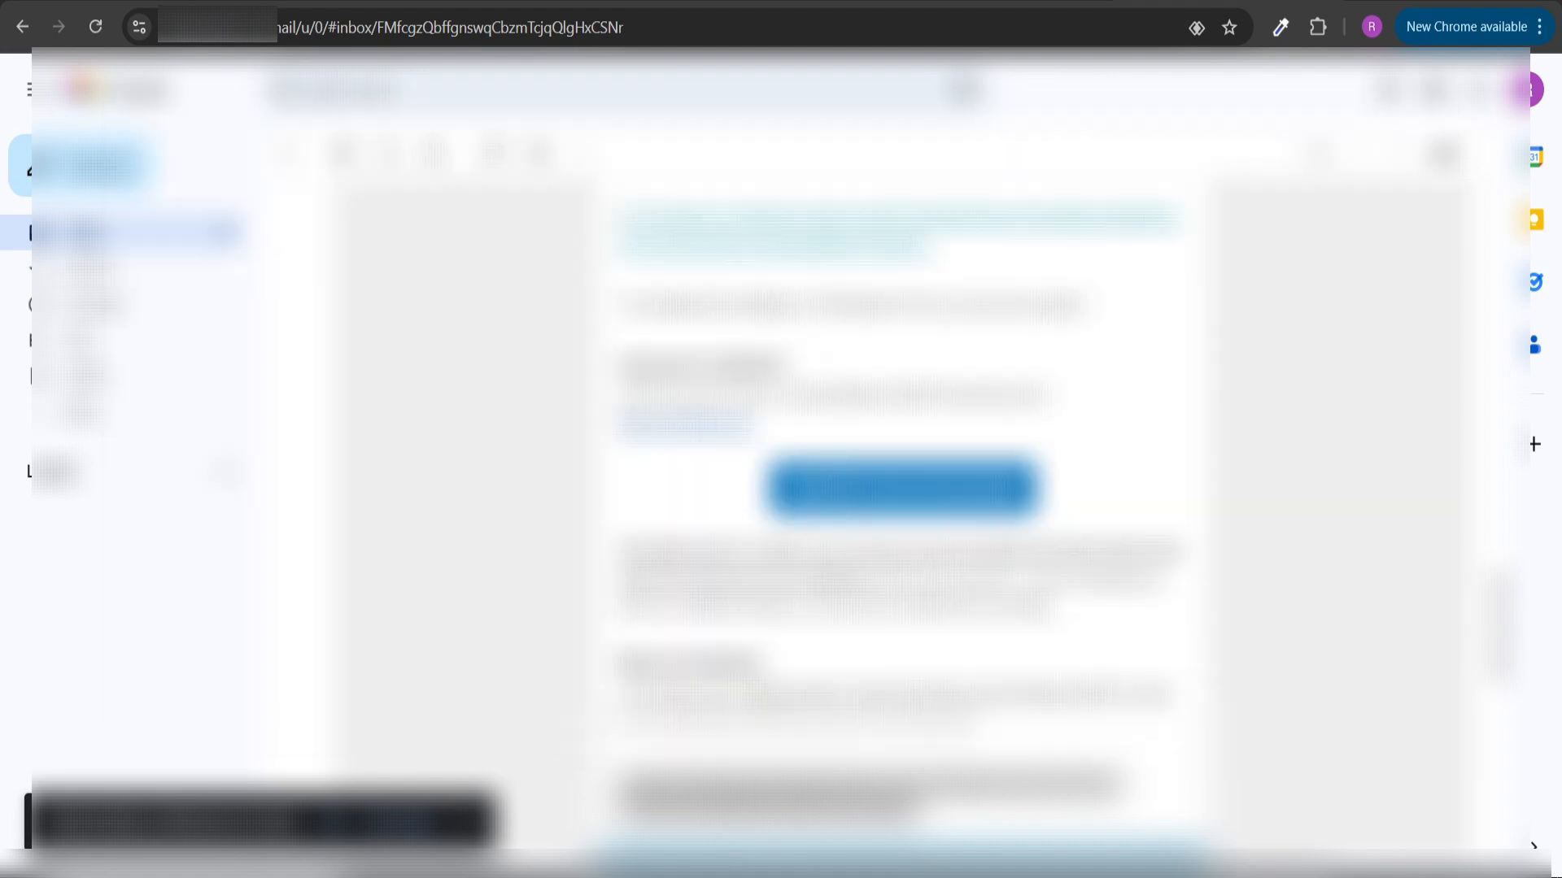
{"action": "key", "text": "alt+Tab"}
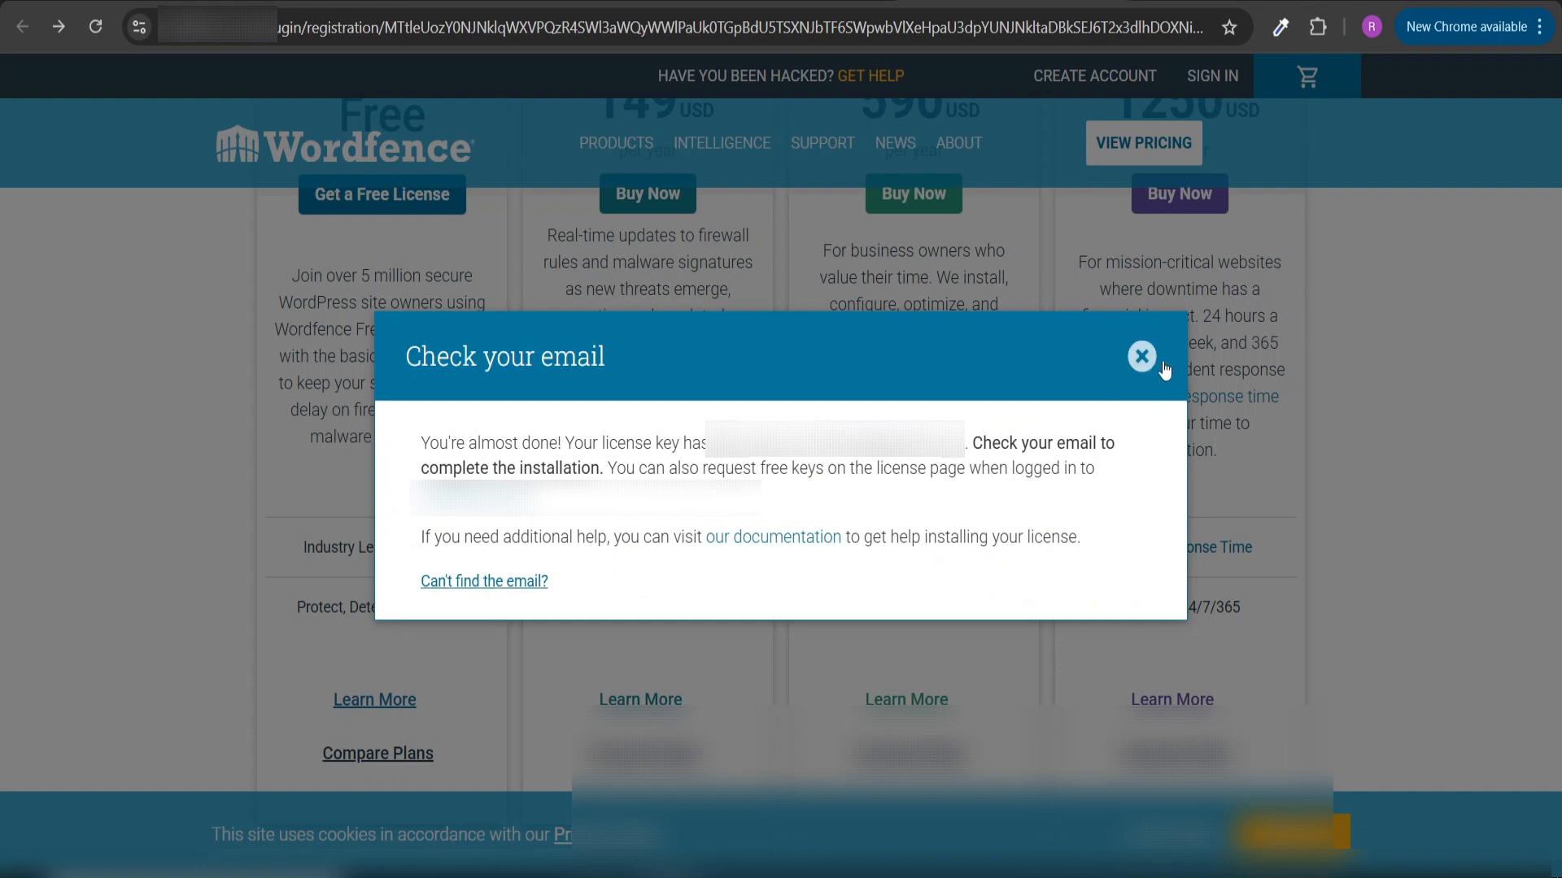
{"action": "left_click", "coordinate": [1144, 358]}
{"action": "scroll", "coordinate": [1063, 516], "scroll_direction": "up", "scroll_amount": 7}
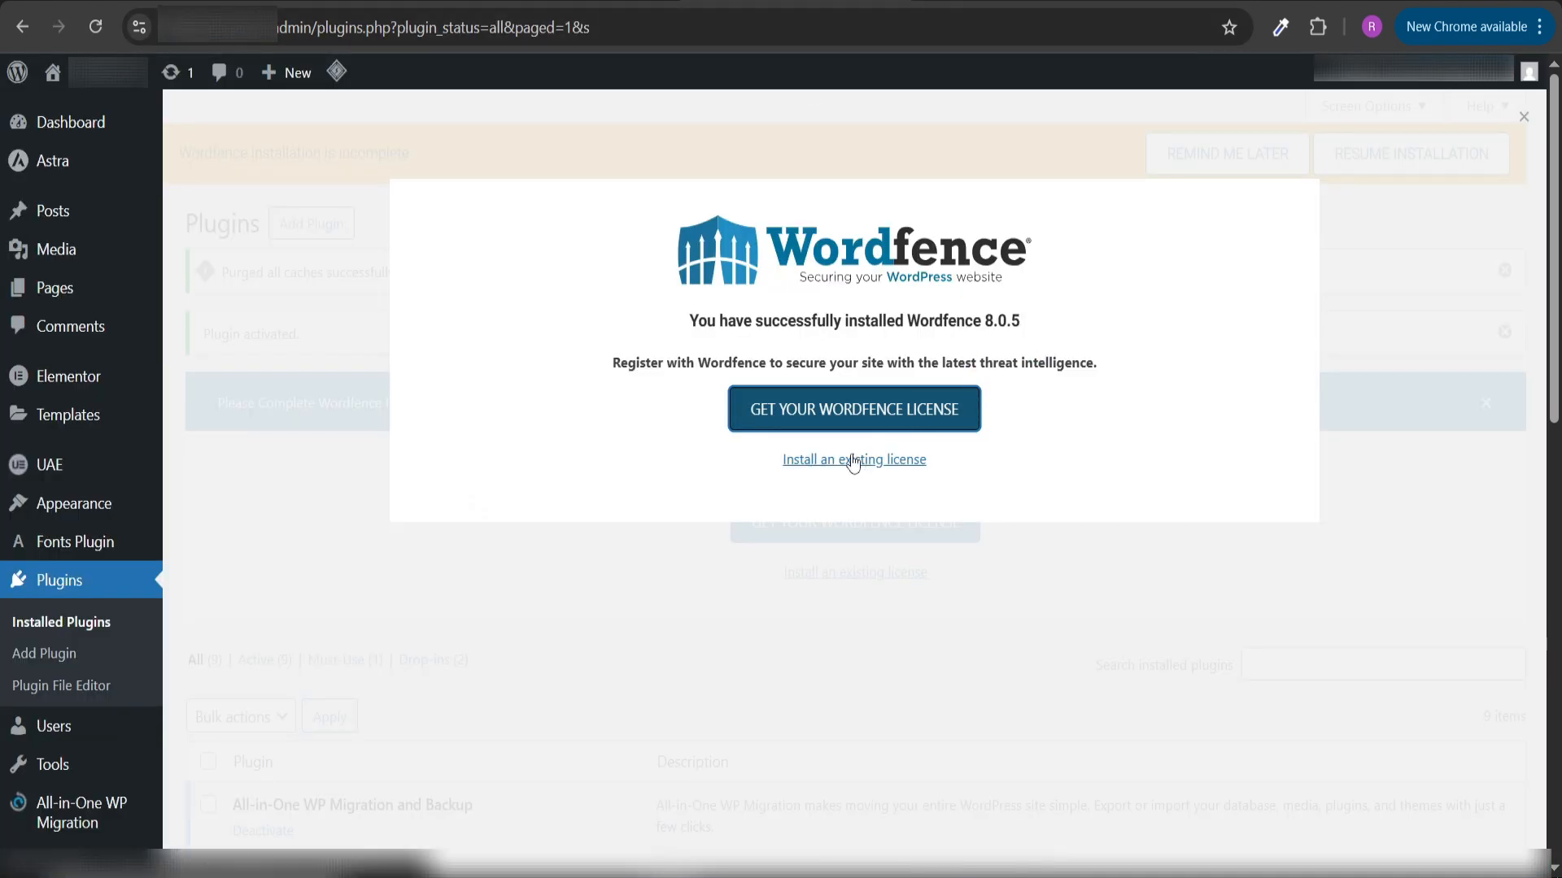
{"action": "left_click", "coordinate": [852, 461]}
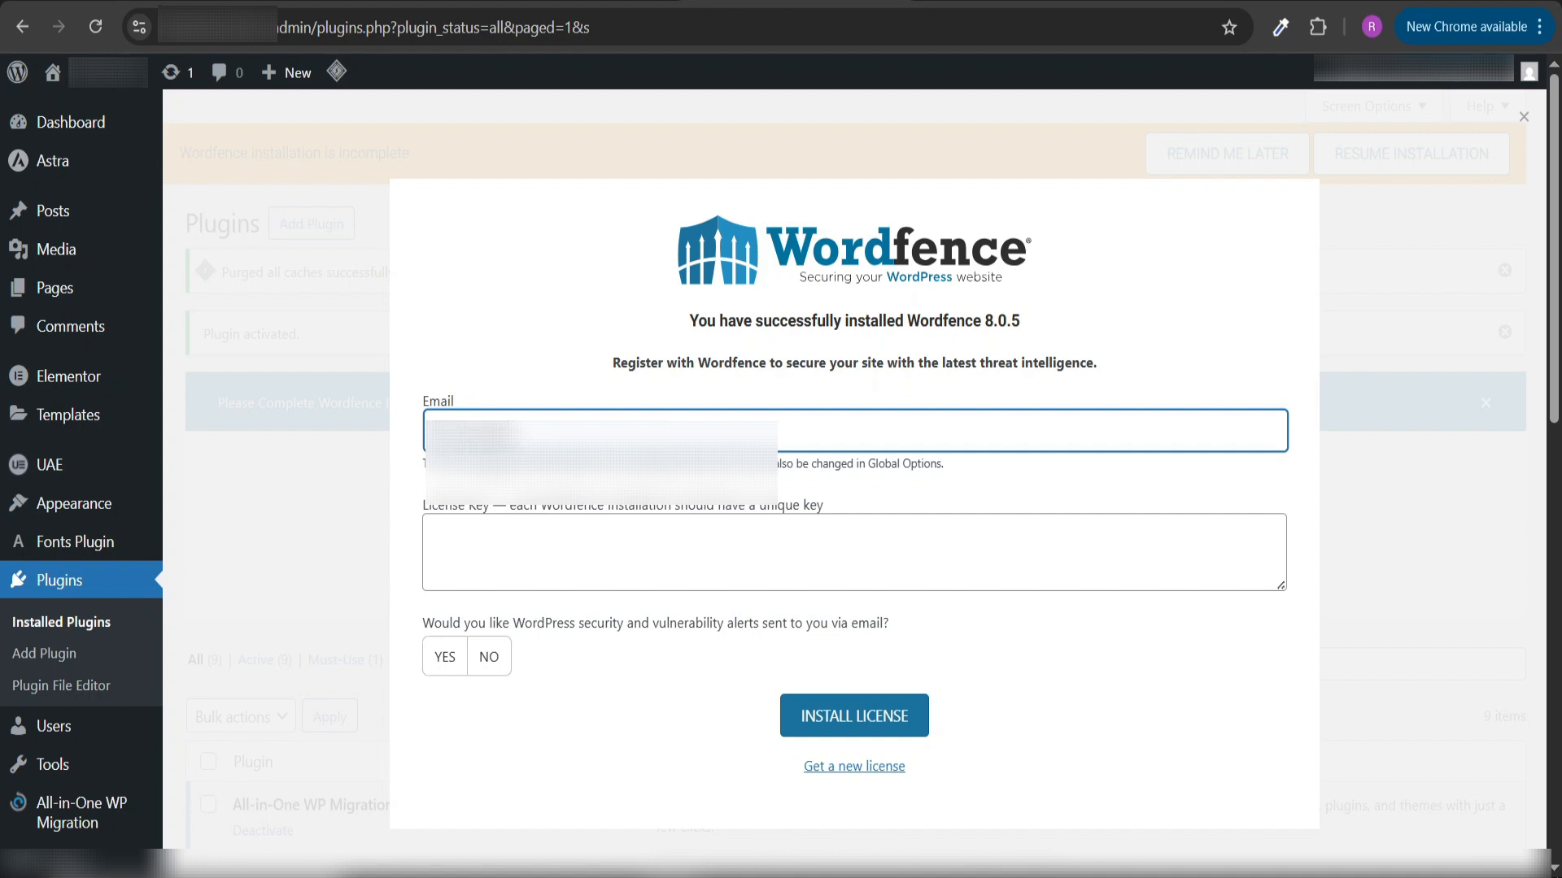
Fill in the email address and paste the license key into the Wordfence license form.
{"action": "type", "text": "******"}
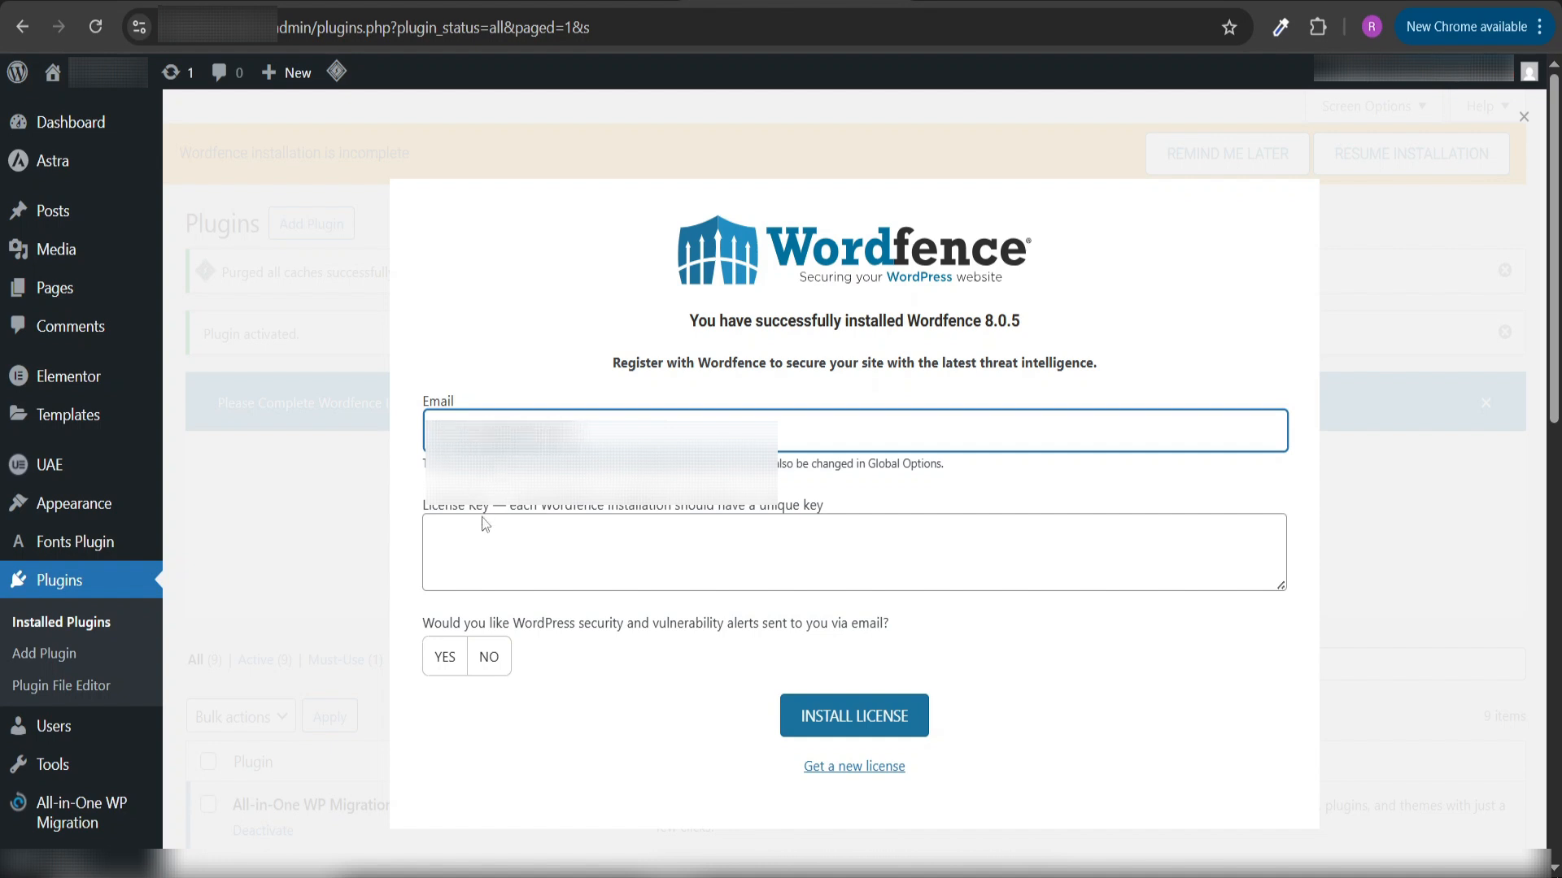
{"action": "left_click", "coordinate": [485, 524]}
{"action": "key", "text": "ctrl+v"}
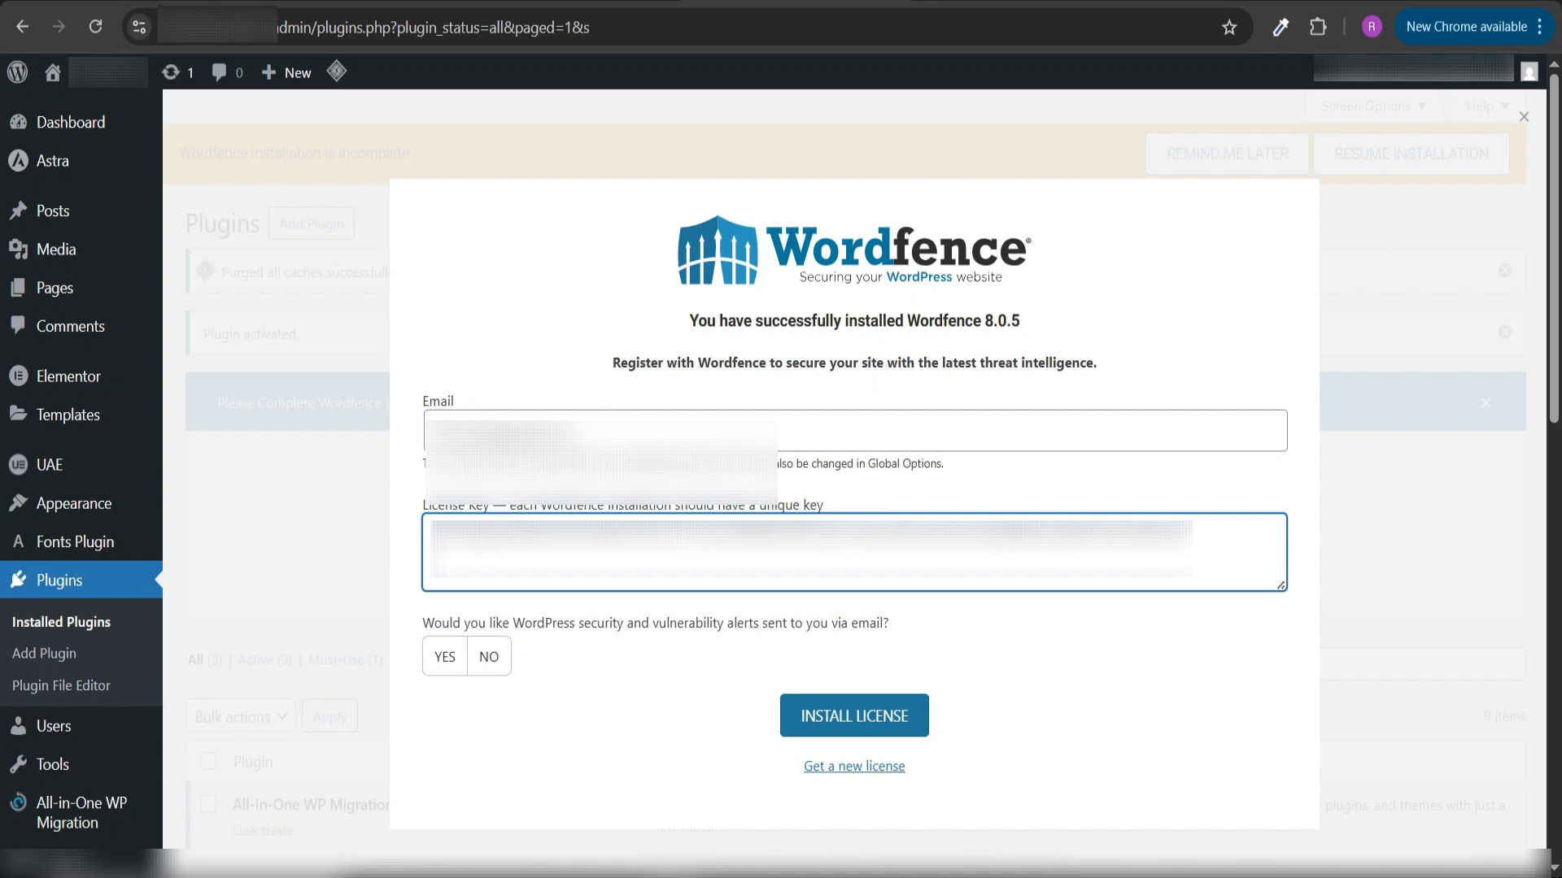
Answer No to security and vulnerability alerts by email and install the license.
{"action": "left_click", "coordinate": [856, 717]}
{"action": "left_click", "coordinate": [493, 659]}
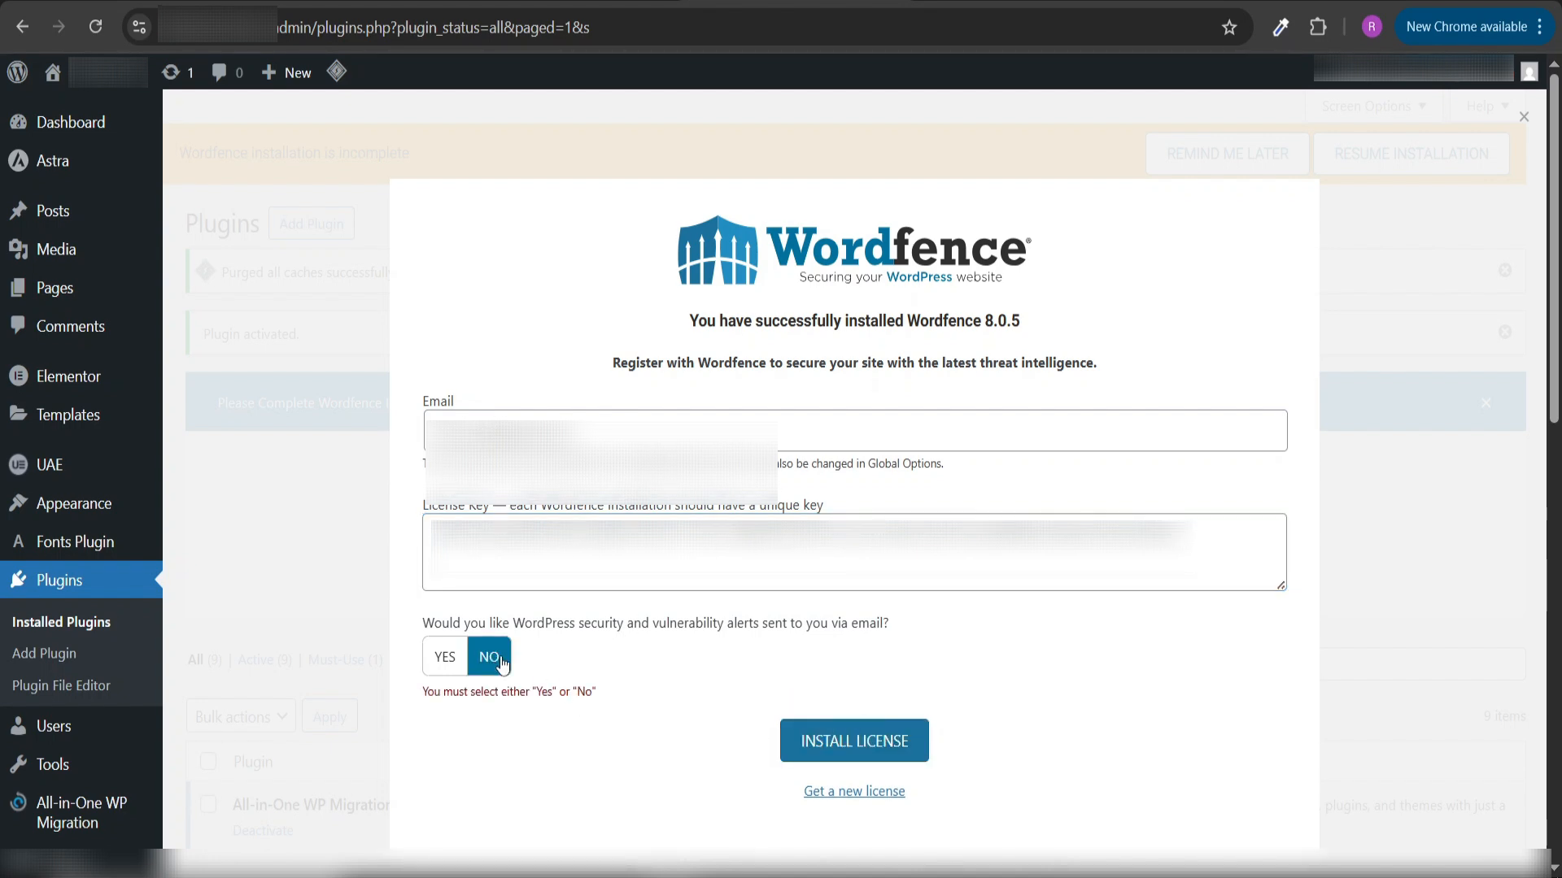
{"action": "left_click", "coordinate": [447, 657]}
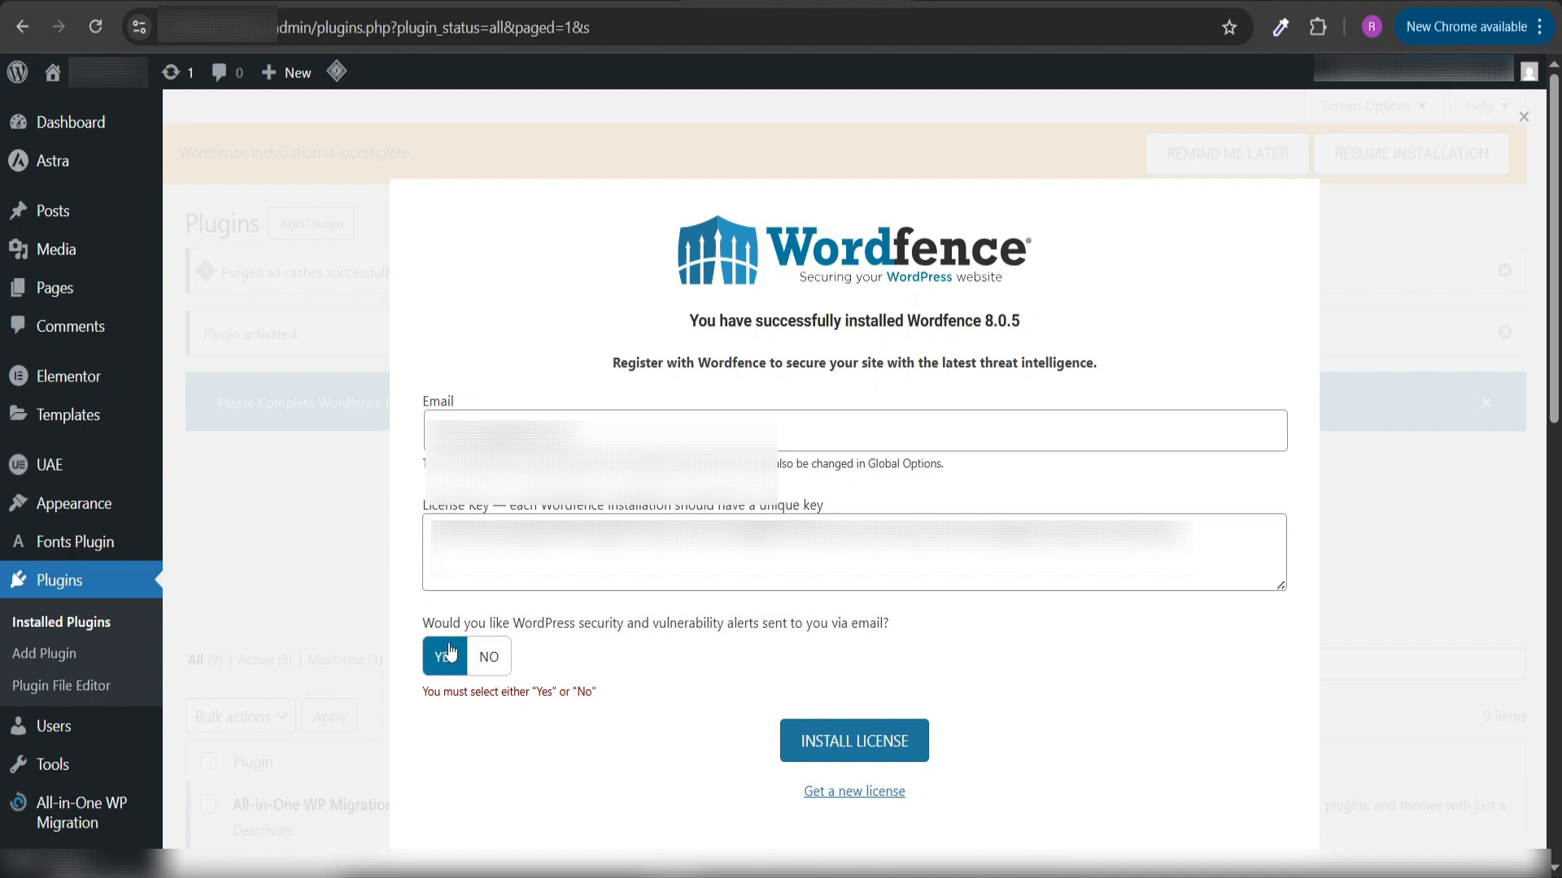
{"action": "left_click", "coordinate": [486, 659]}
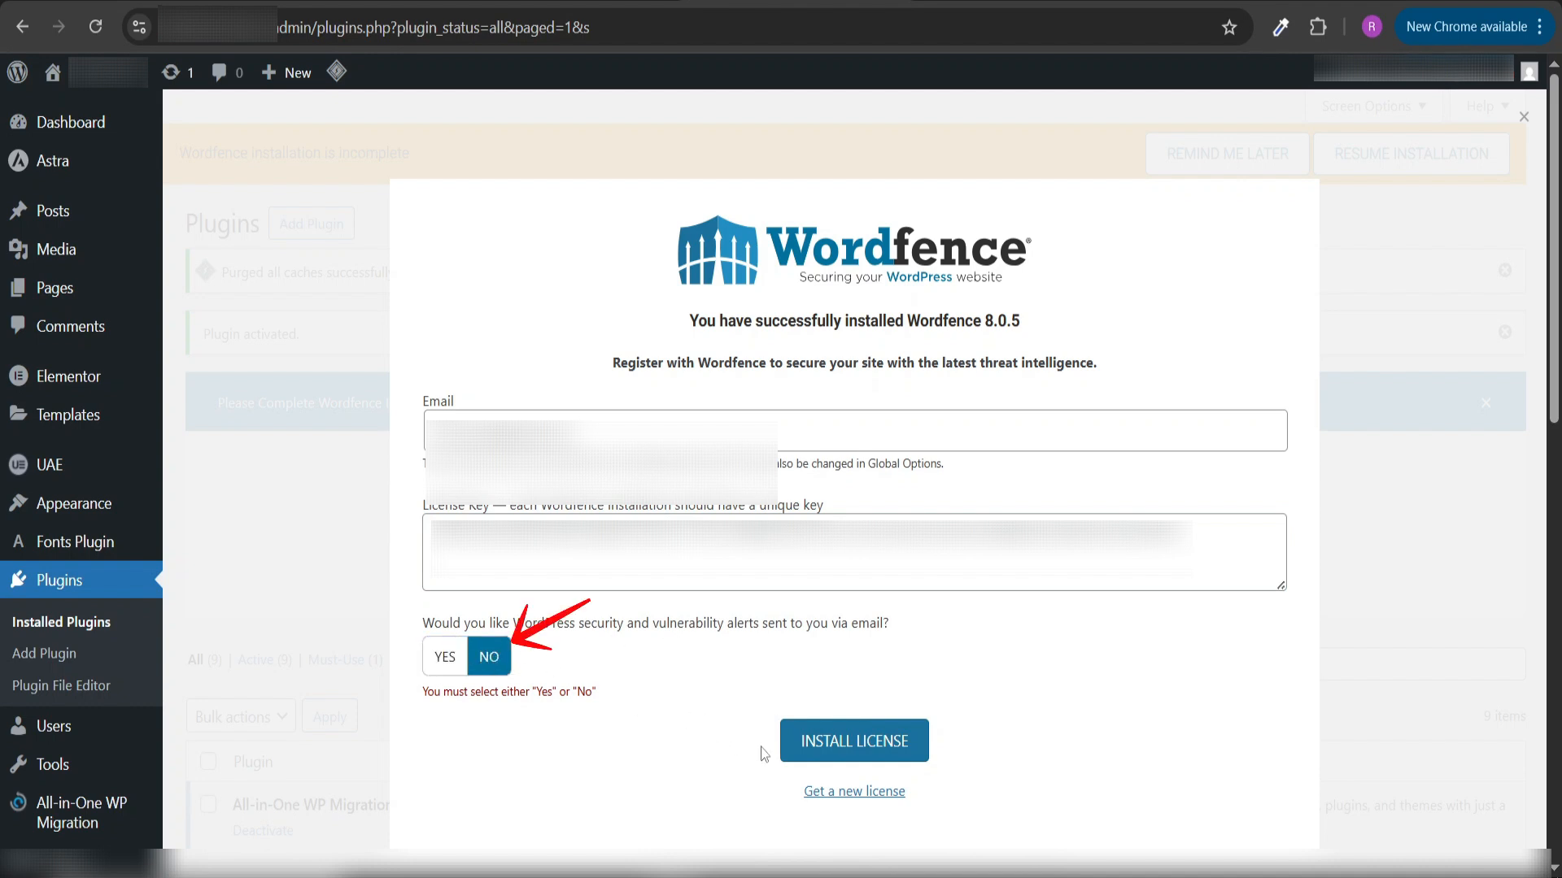
{"action": "left_click", "coordinate": [827, 745]}
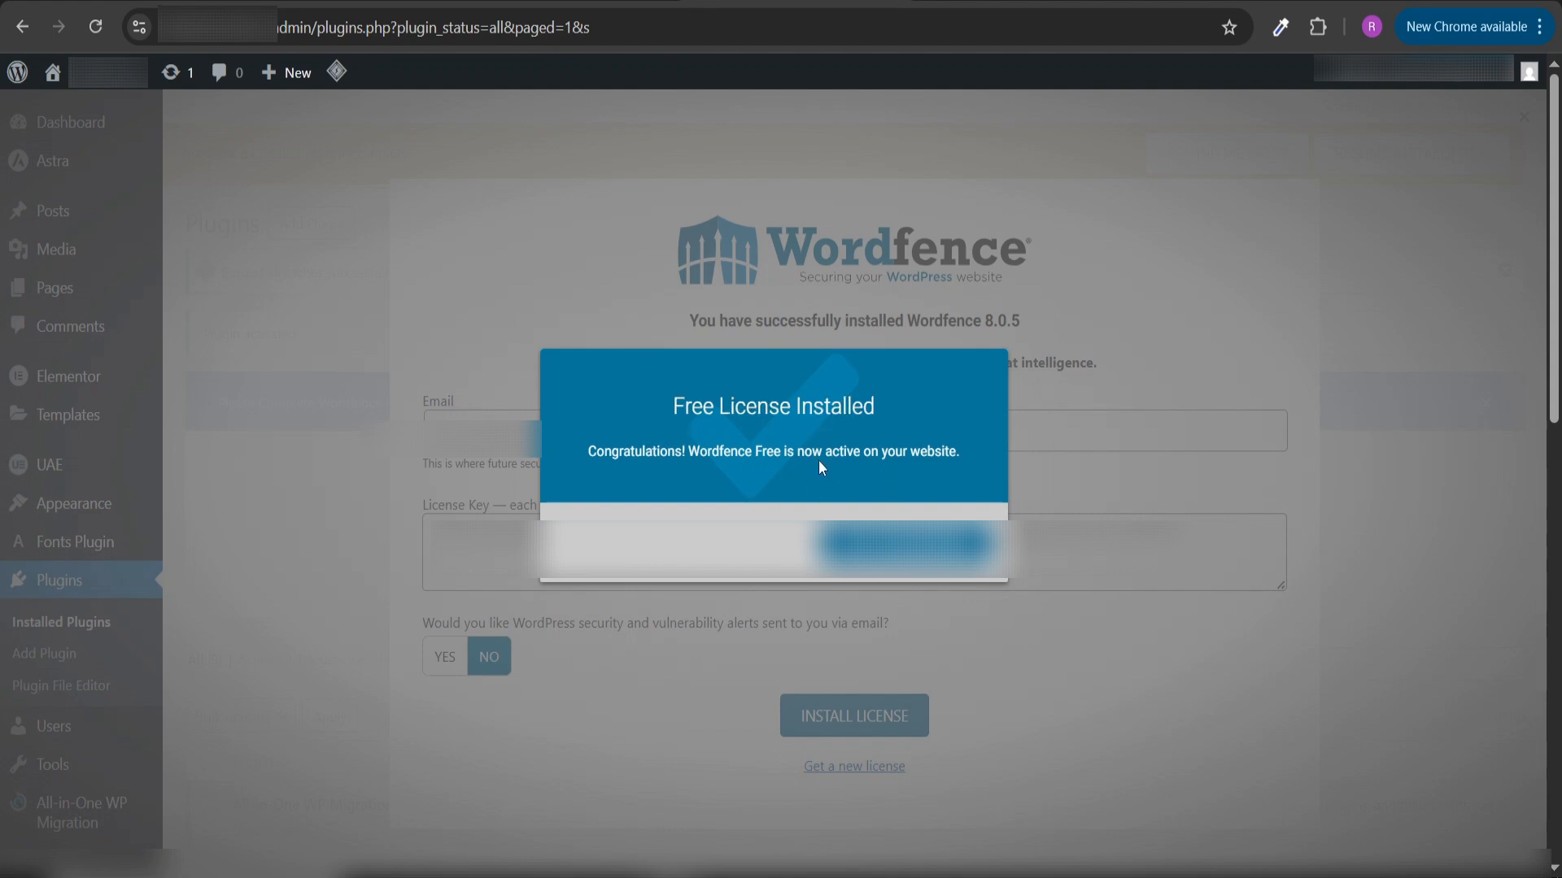
Go to the Wordfence Dashboard and complete its three-part introductory tour.
{"action": "left_click", "coordinate": [905, 544]}
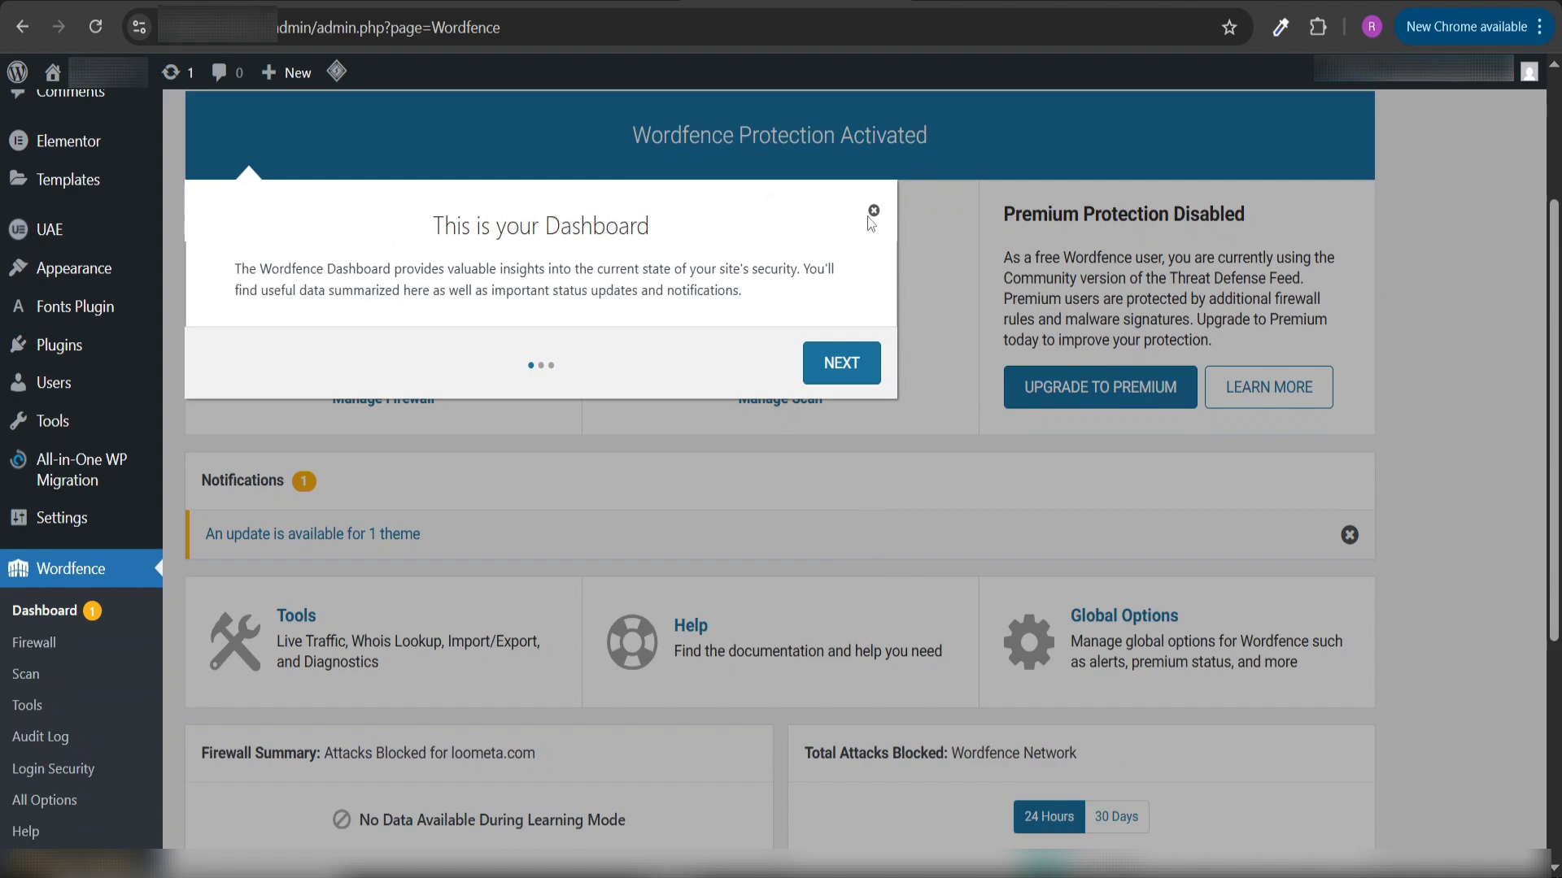
{"action": "left_click", "coordinate": [838, 370]}
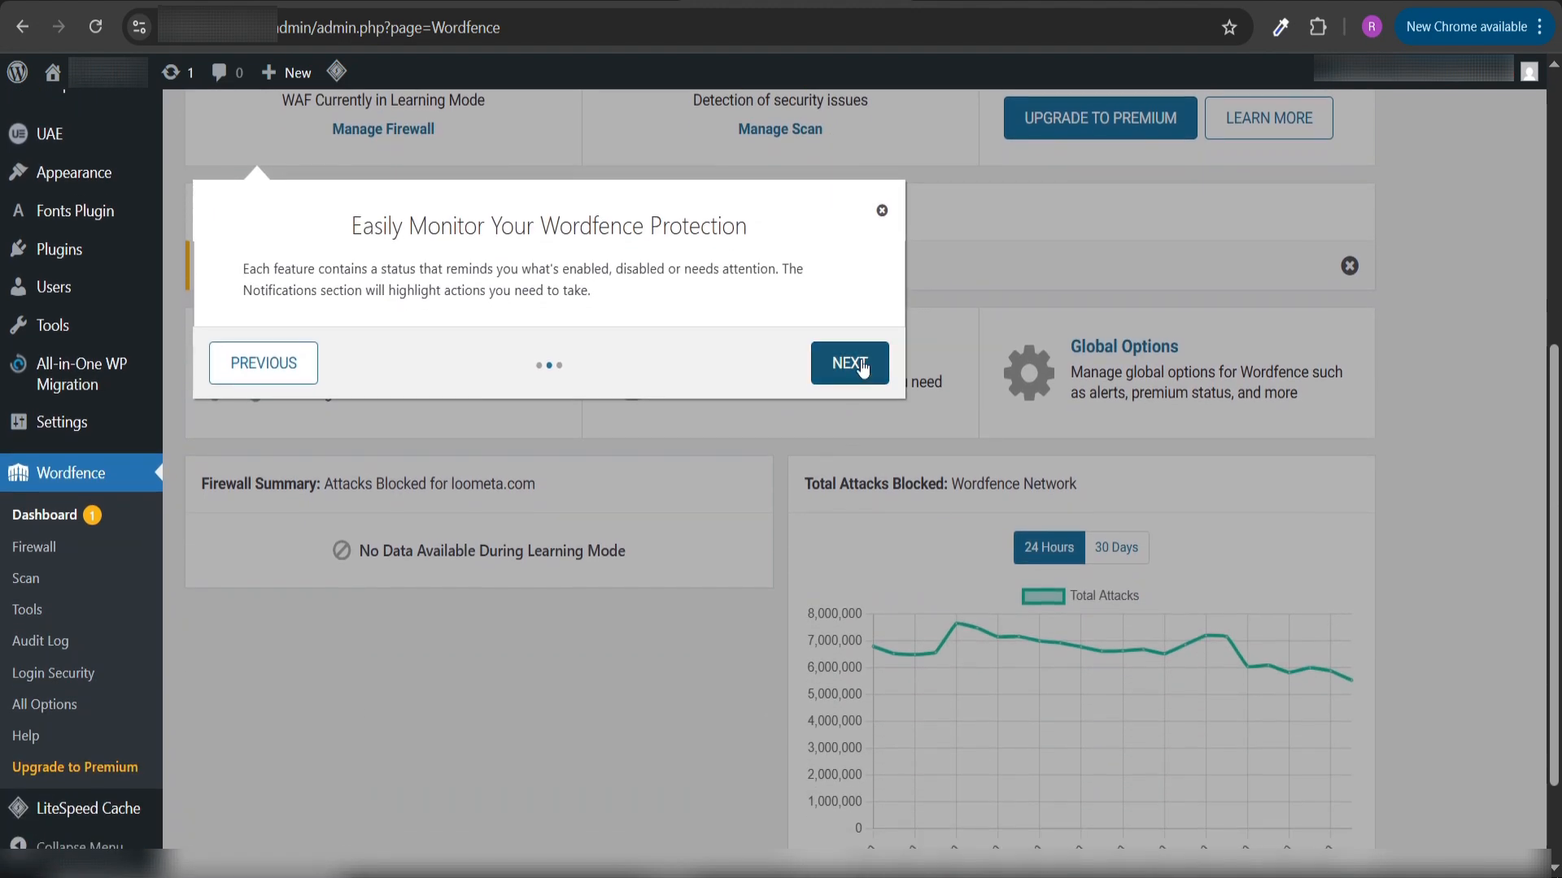
{"action": "left_click", "coordinate": [861, 366]}
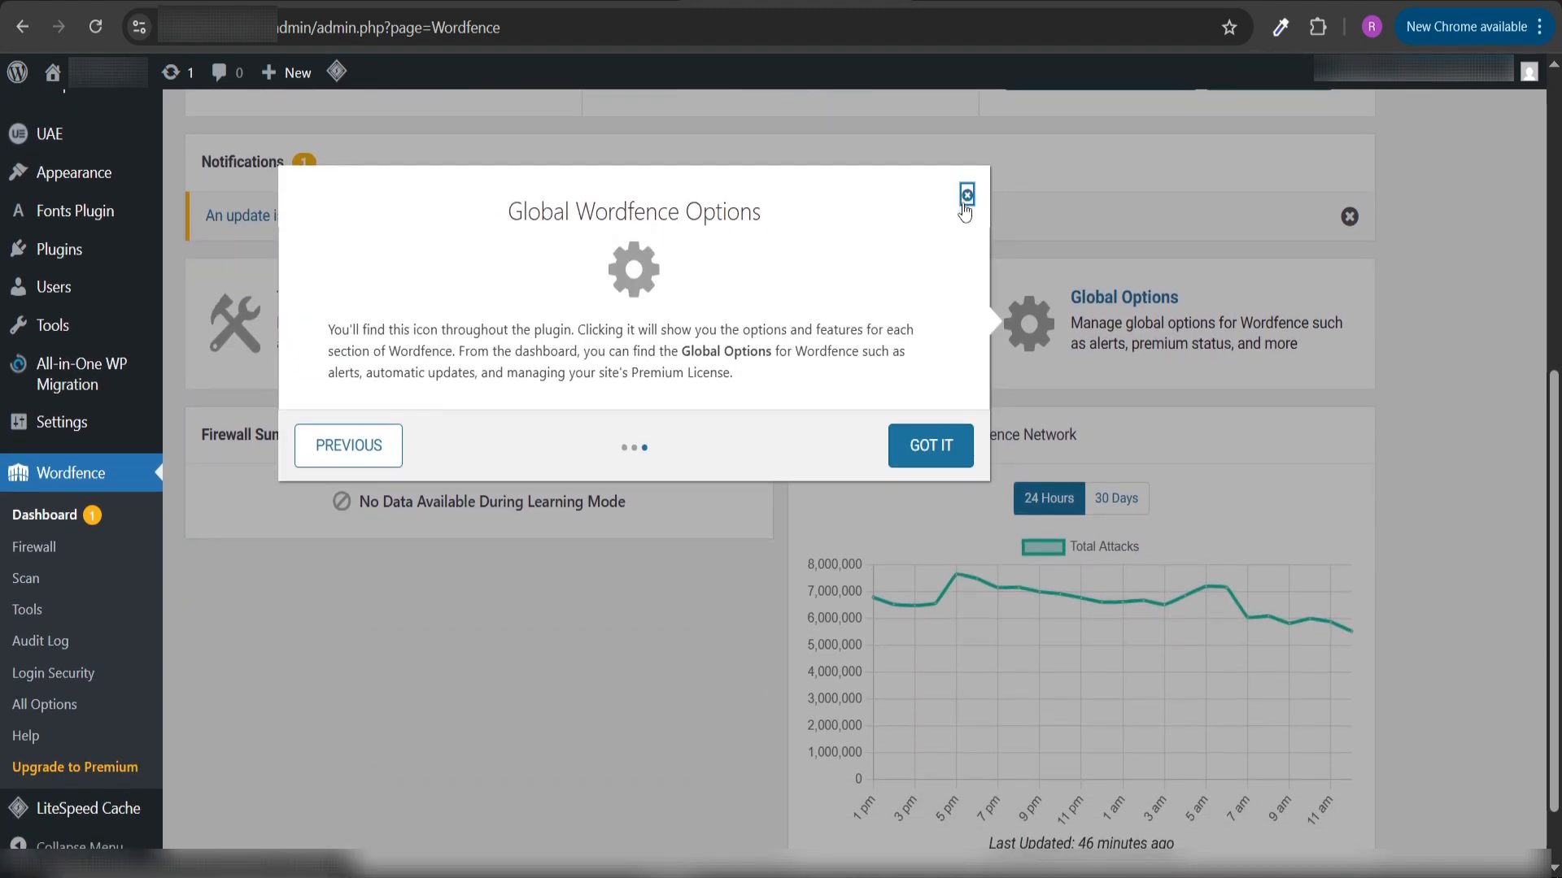
{"action": "left_click", "coordinate": [930, 445]}
{"action": "scroll", "coordinate": [857, 561], "scroll_direction": "up", "scroll_amount": 5}
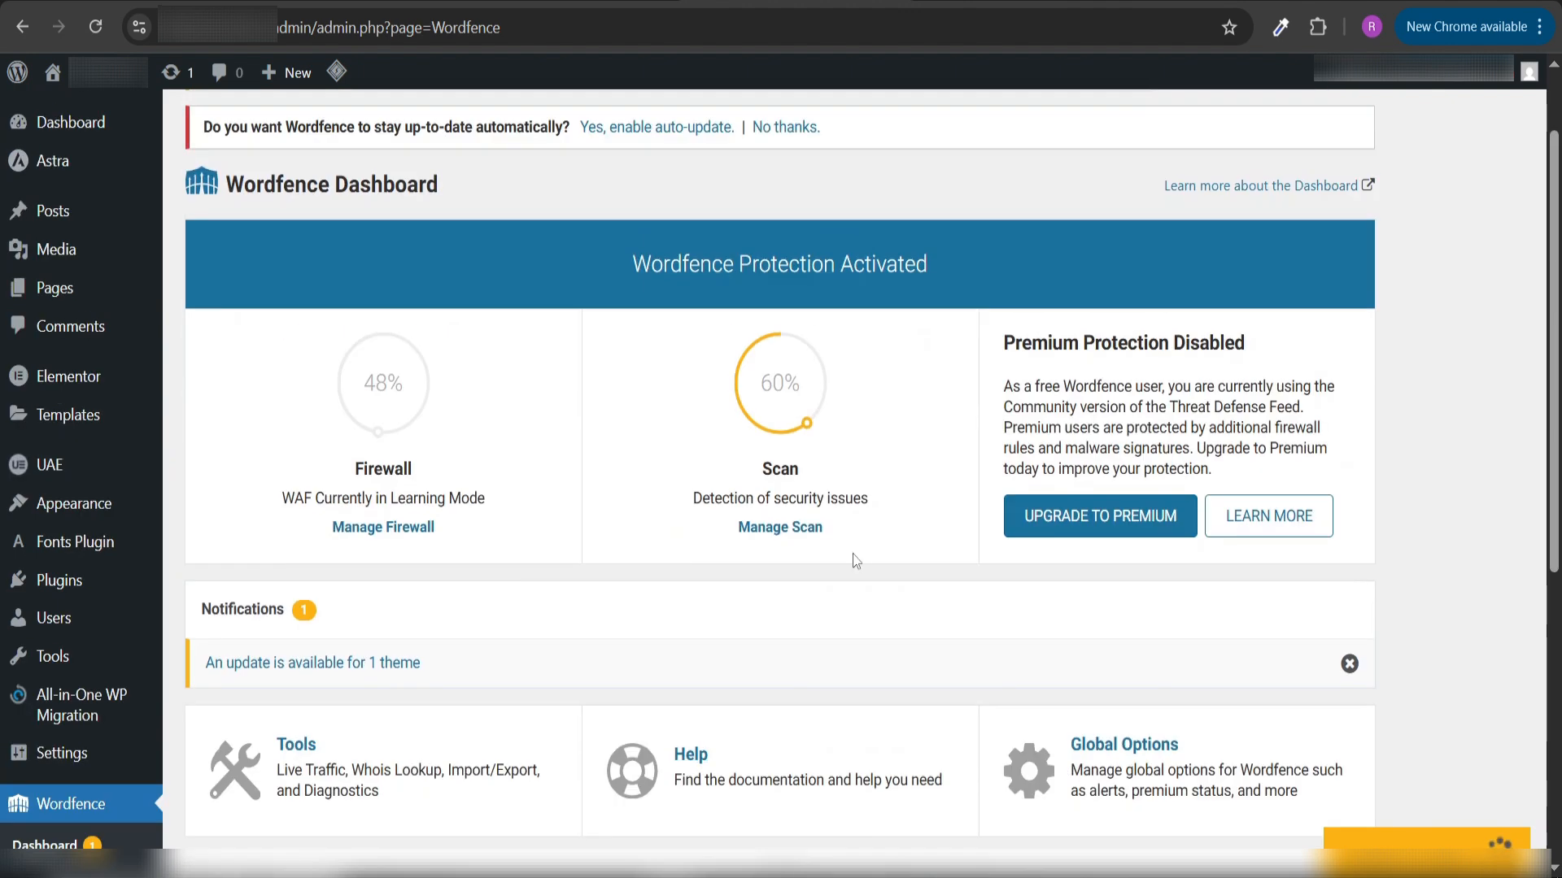
Open the Wordfence Scan page, dismiss its introductory tour and decline automatic Wordfence updates.
{"action": "scroll", "coordinate": [827, 589], "scroll_direction": "down", "scroll_amount": 3}
{"action": "scroll", "coordinate": [271, 559], "scroll_direction": "up", "scroll_amount": 2}
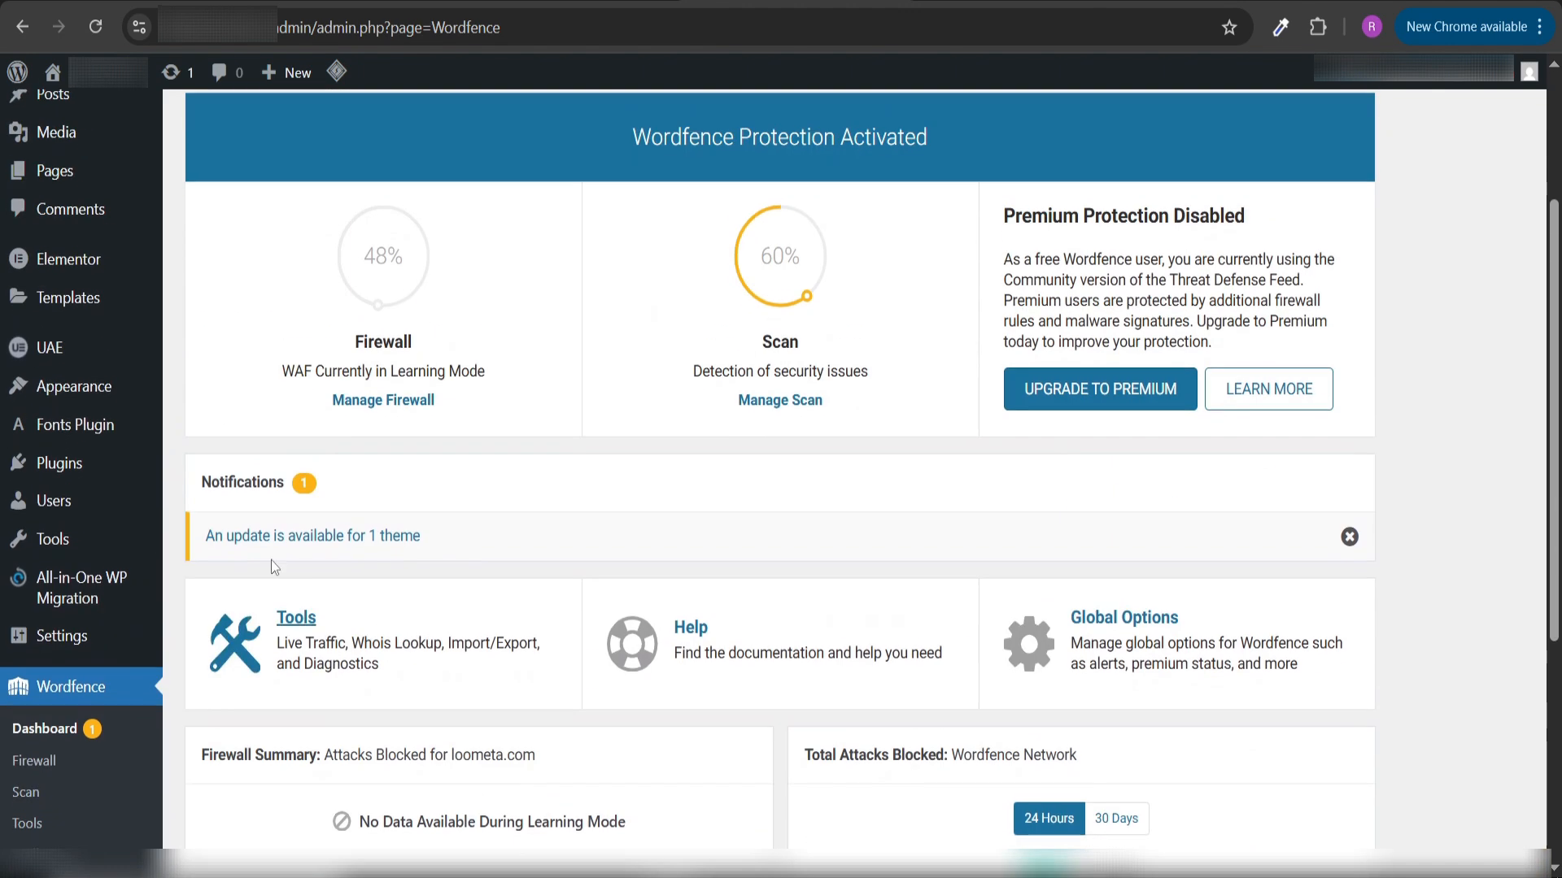
{"action": "scroll", "coordinate": [97, 577], "scroll_direction": "down", "scroll_amount": 4}
{"action": "scroll", "coordinate": [97, 577], "scroll_direction": "up", "scroll_amount": 1}
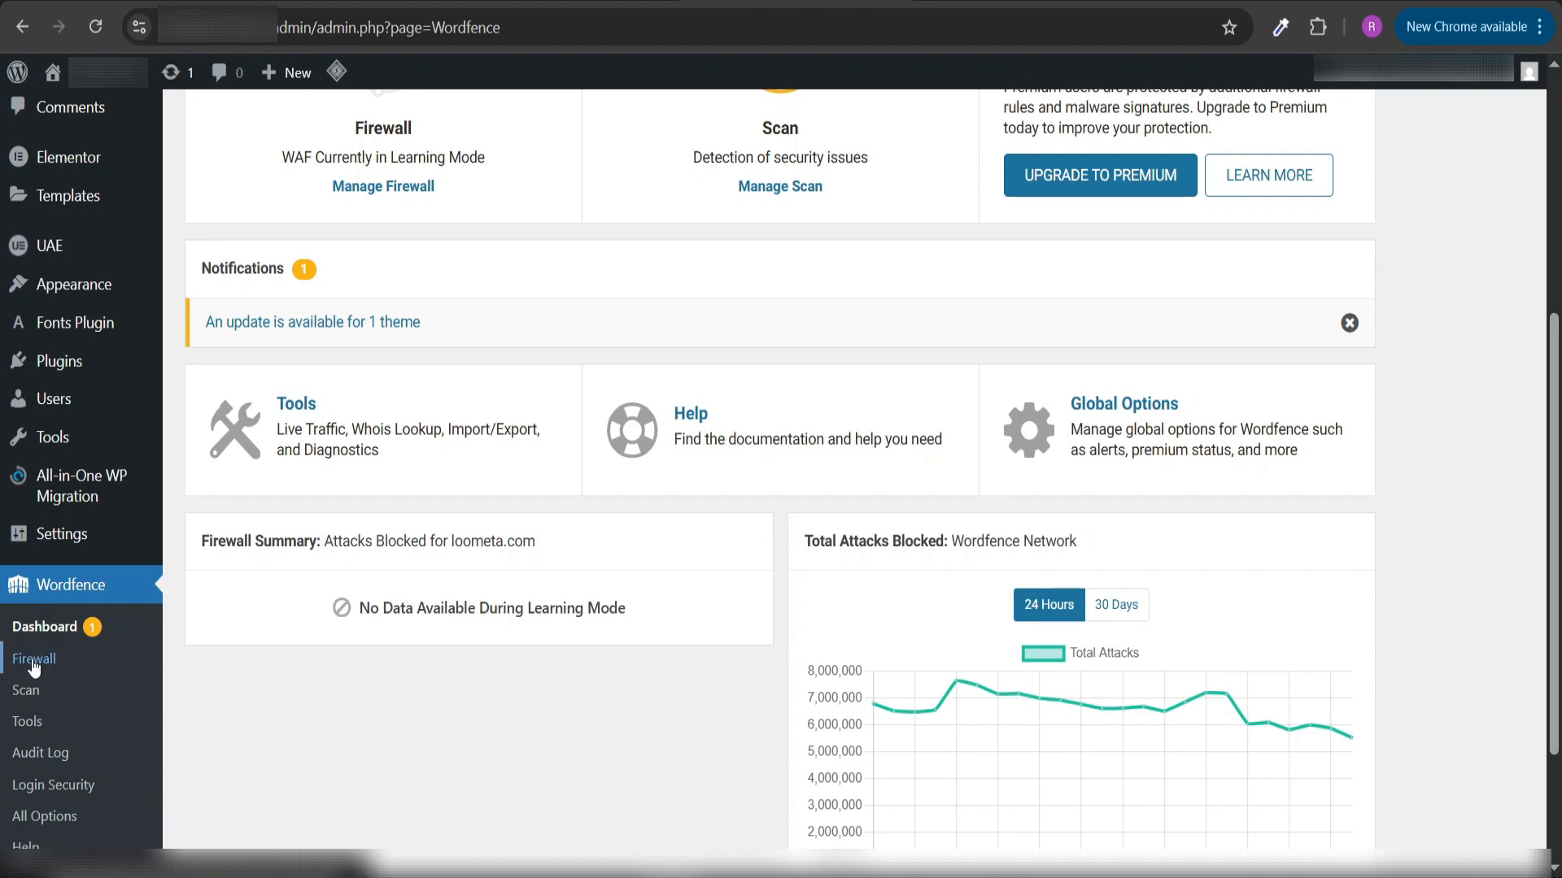
{"action": "left_click", "coordinate": [27, 694]}
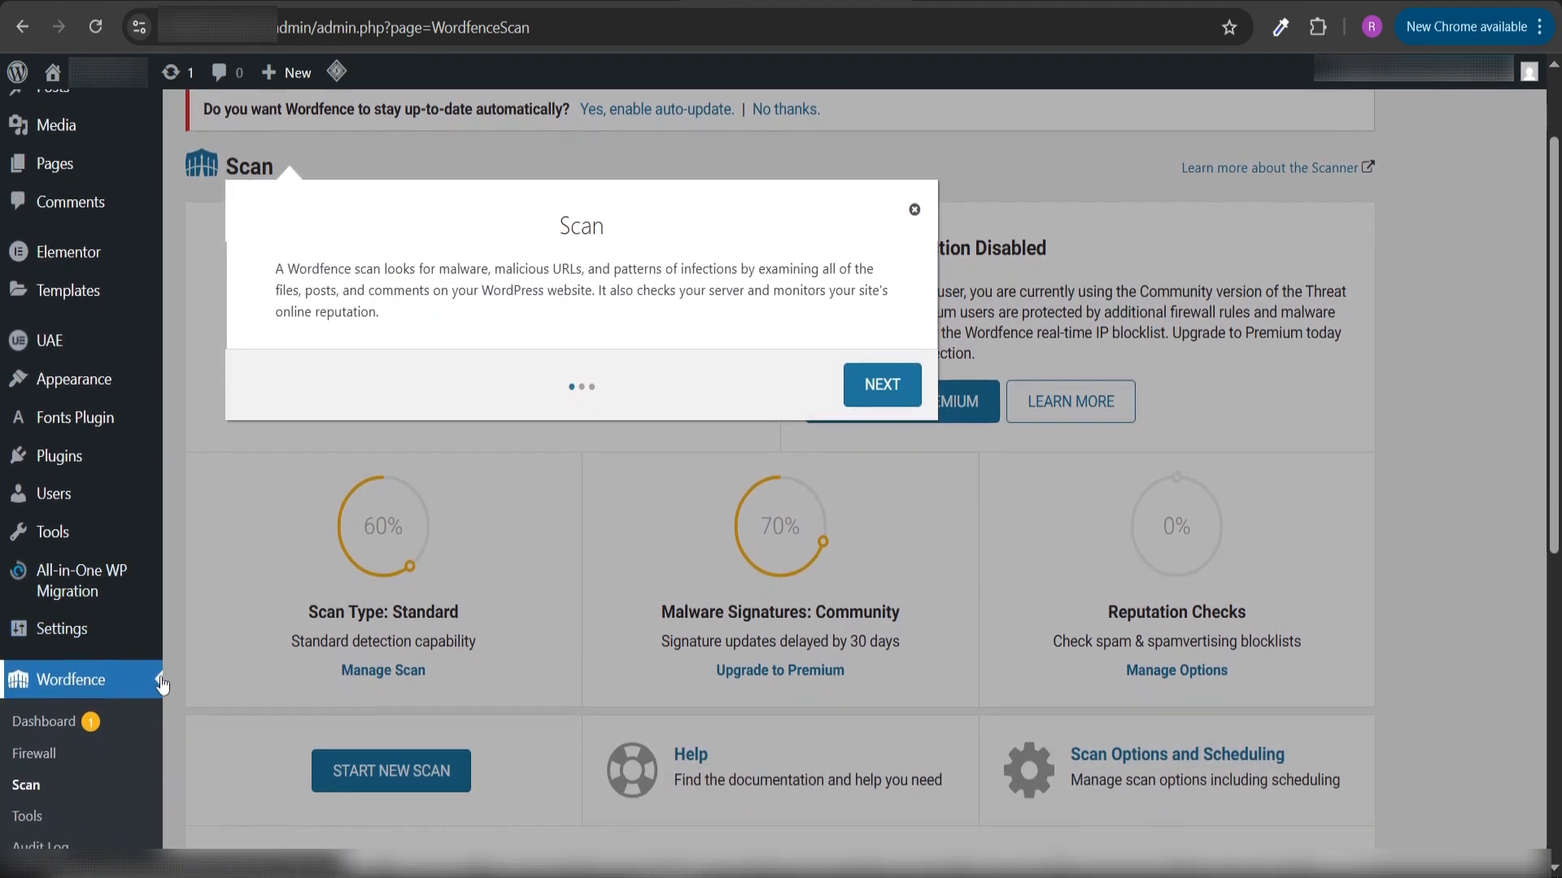
{"action": "left_click", "coordinate": [915, 211]}
{"action": "left_click", "coordinate": [786, 109]}
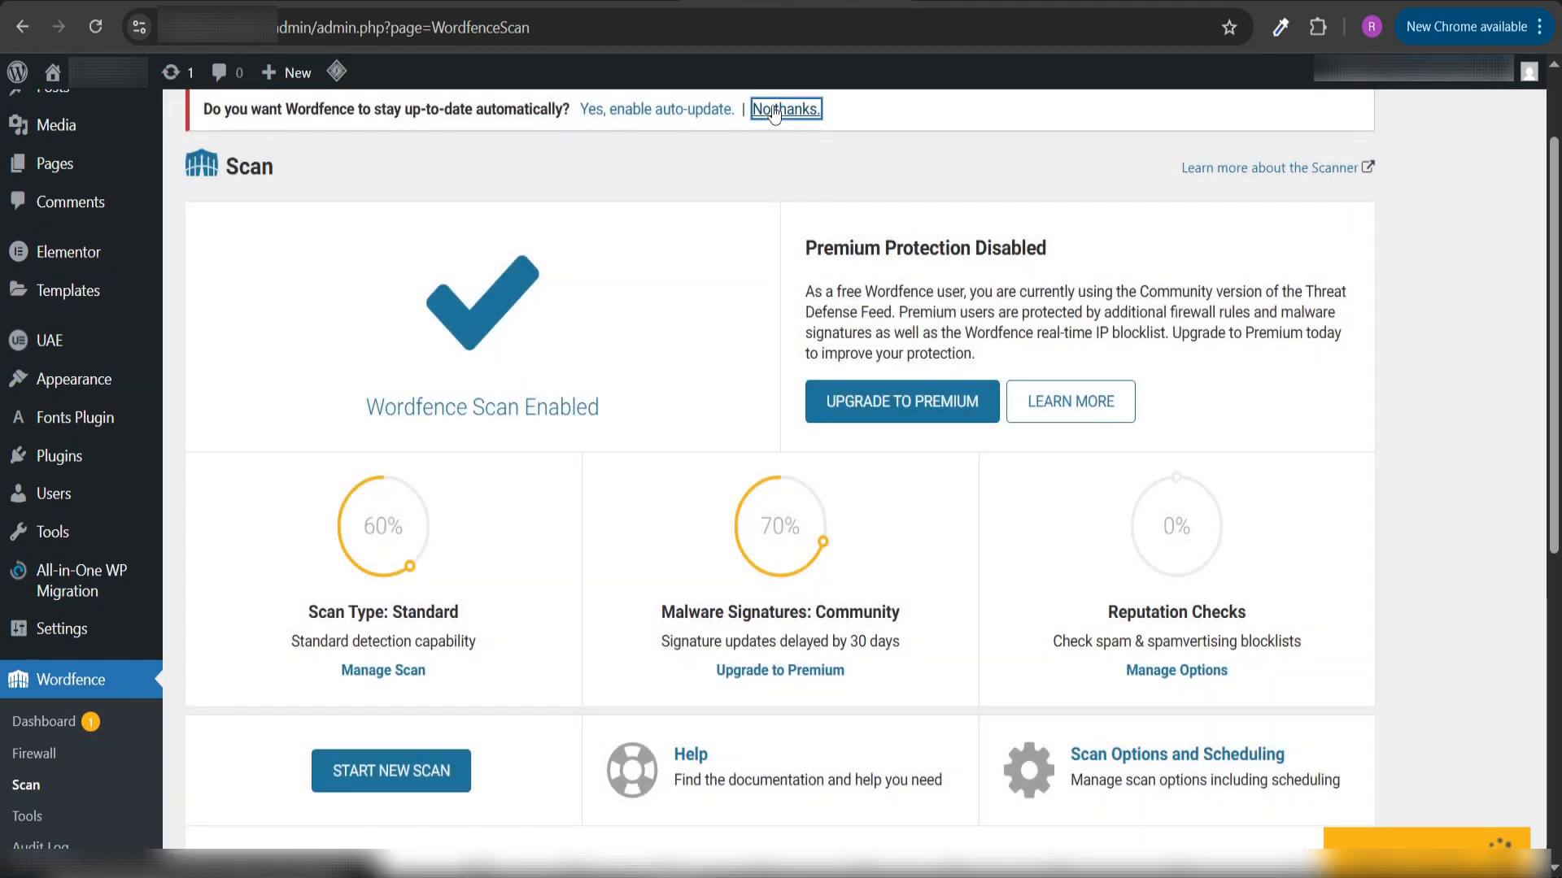
Start a new Wordfence scan of the site and follow its progress.
{"action": "scroll", "coordinate": [374, 707], "scroll_direction": "down", "scroll_amount": 2}
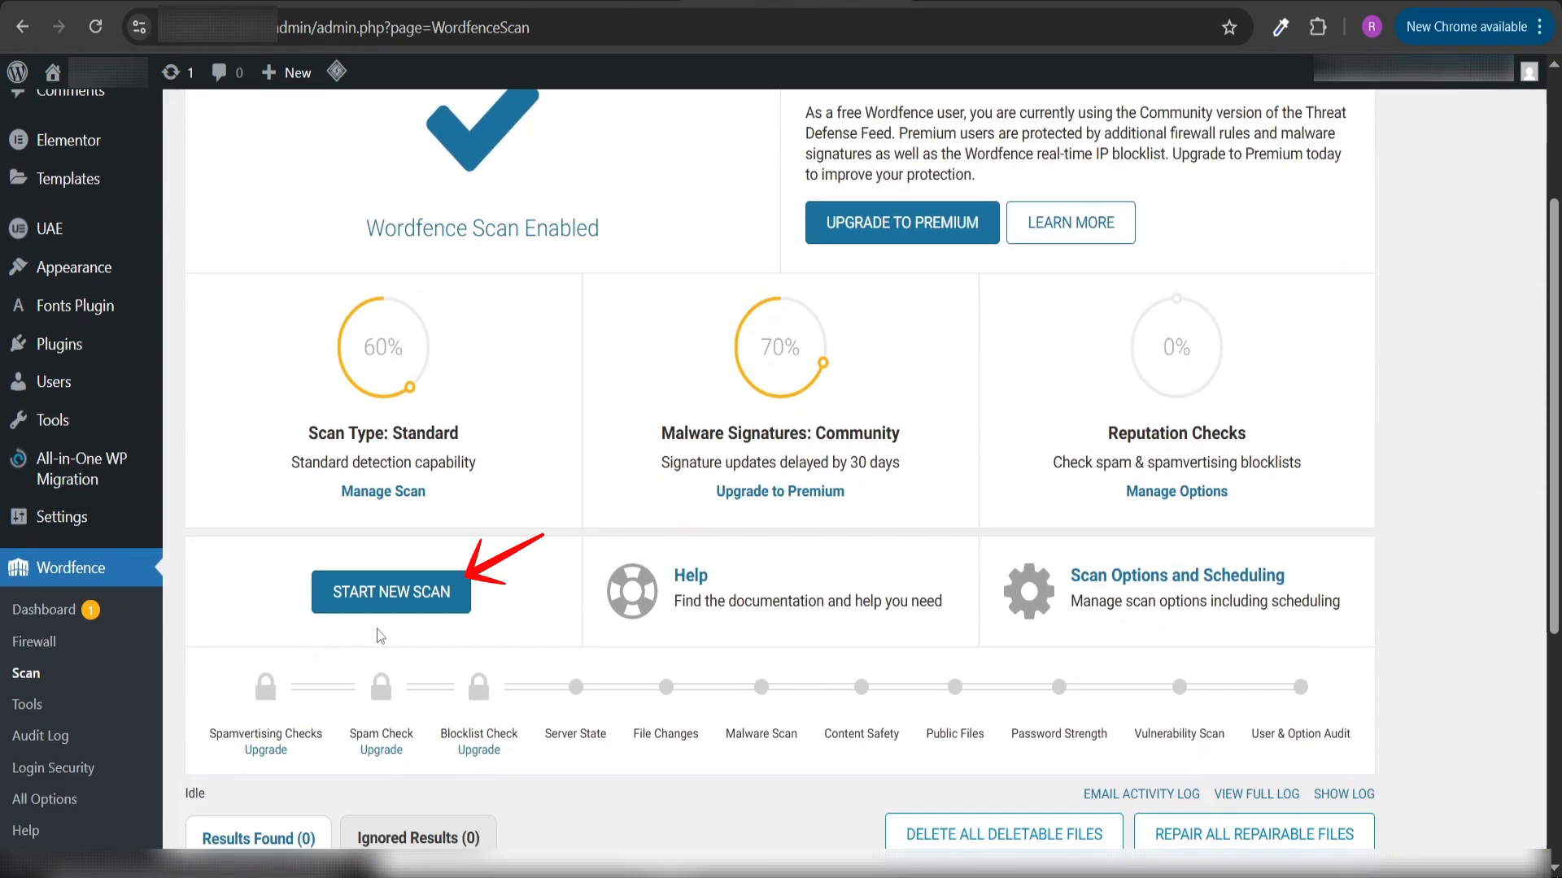
{"action": "left_click", "coordinate": [379, 605]}
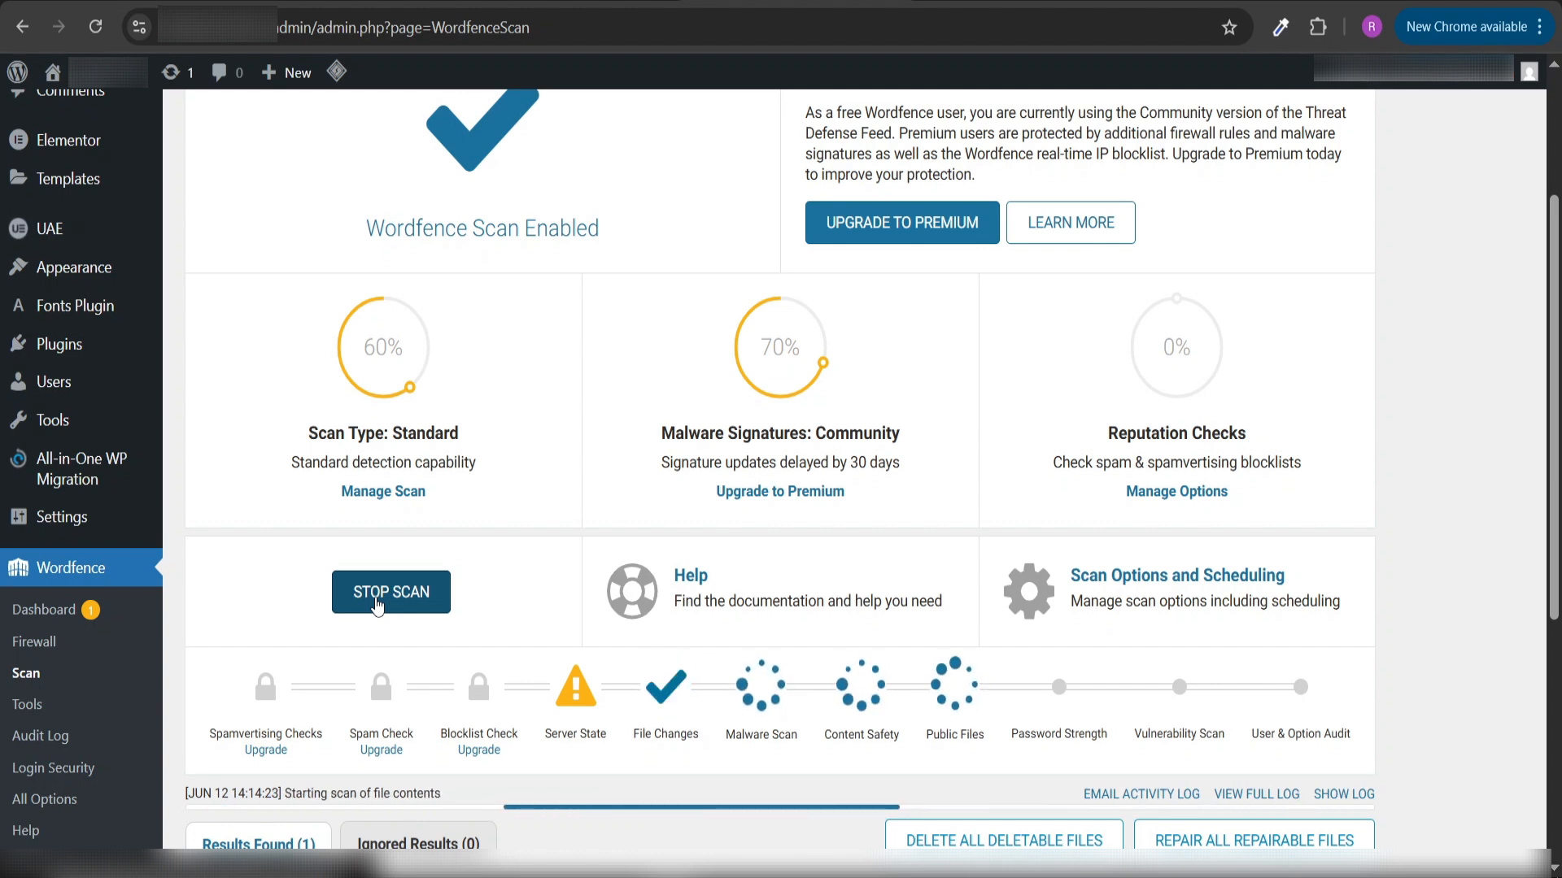
{"action": "scroll", "coordinate": [707, 651], "scroll_direction": "down", "scroll_amount": 3}
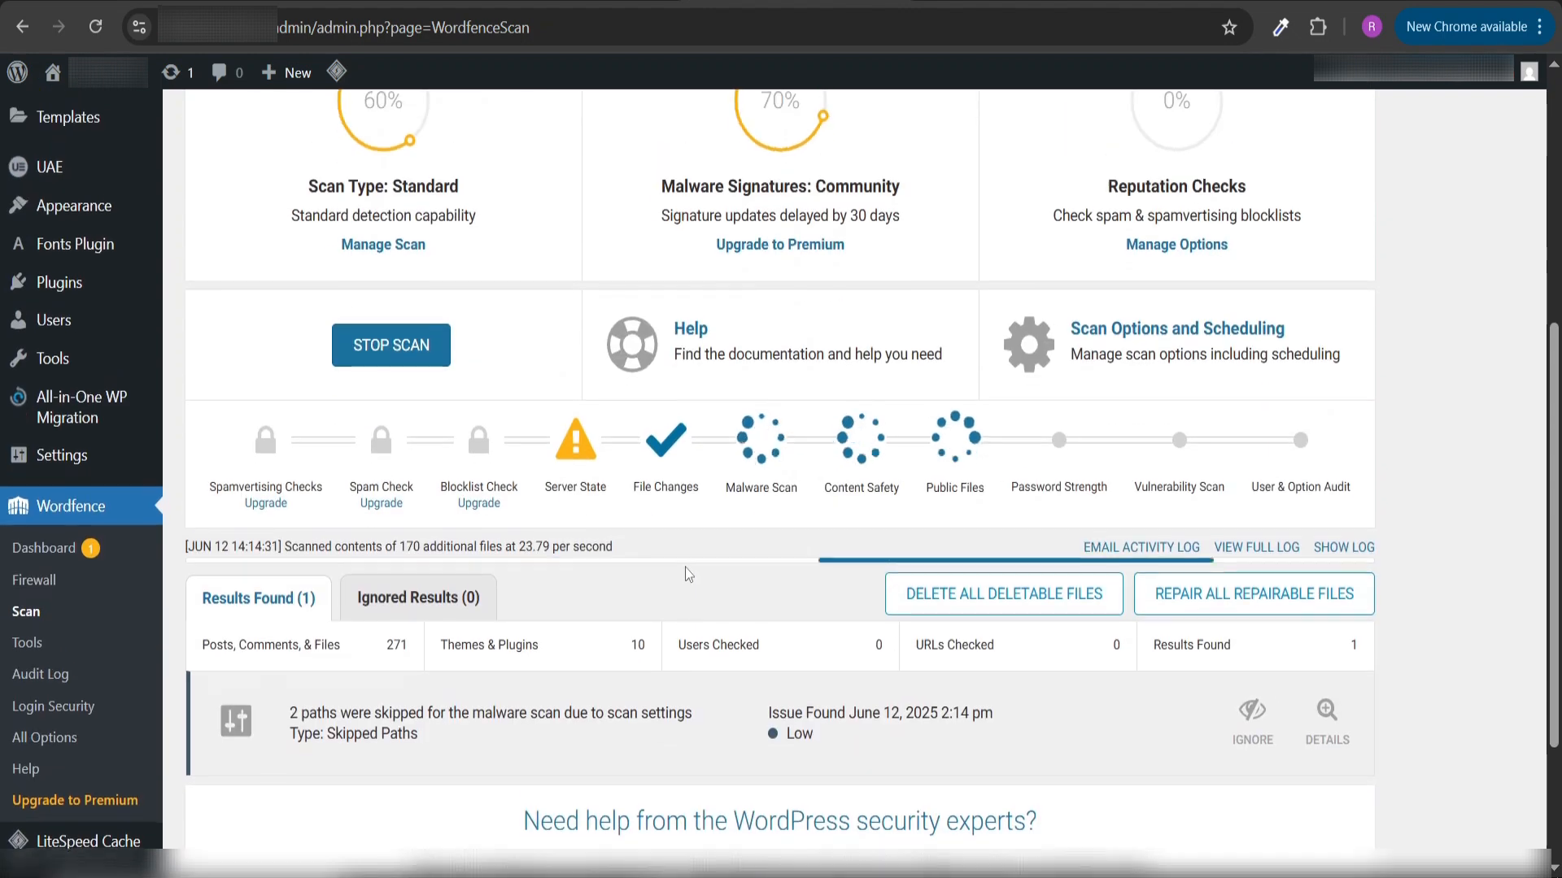
Ignore the low-severity scan result about paths skipped for the malware scan.
{"action": "scroll", "coordinate": [719, 692], "scroll_direction": "up", "scroll_amount": 2}
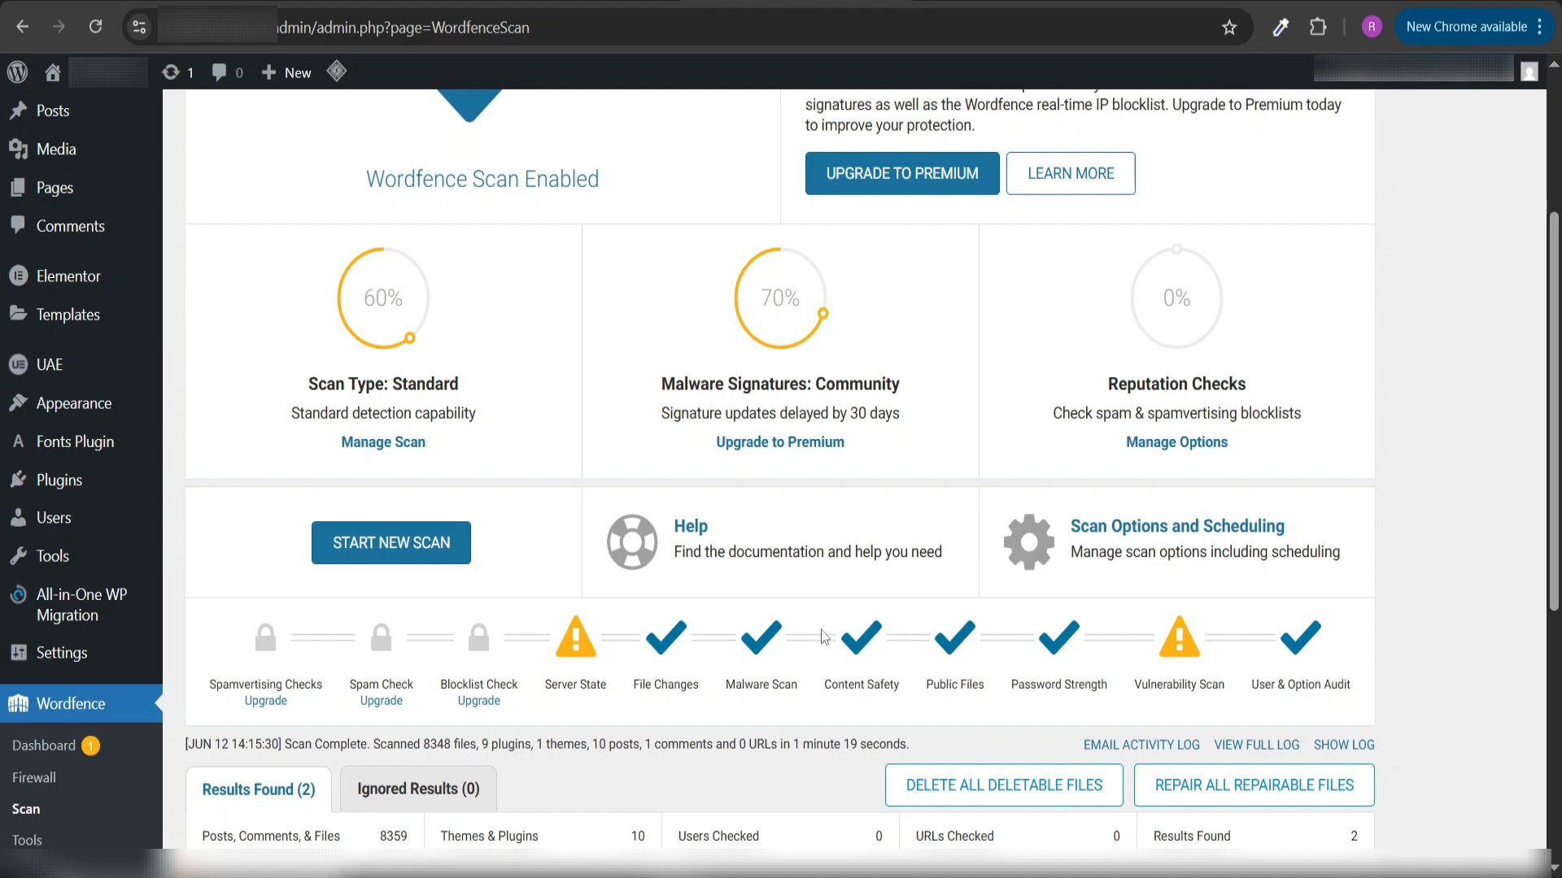
{"action": "scroll", "coordinate": [822, 630], "scroll_direction": "down", "scroll_amount": 4}
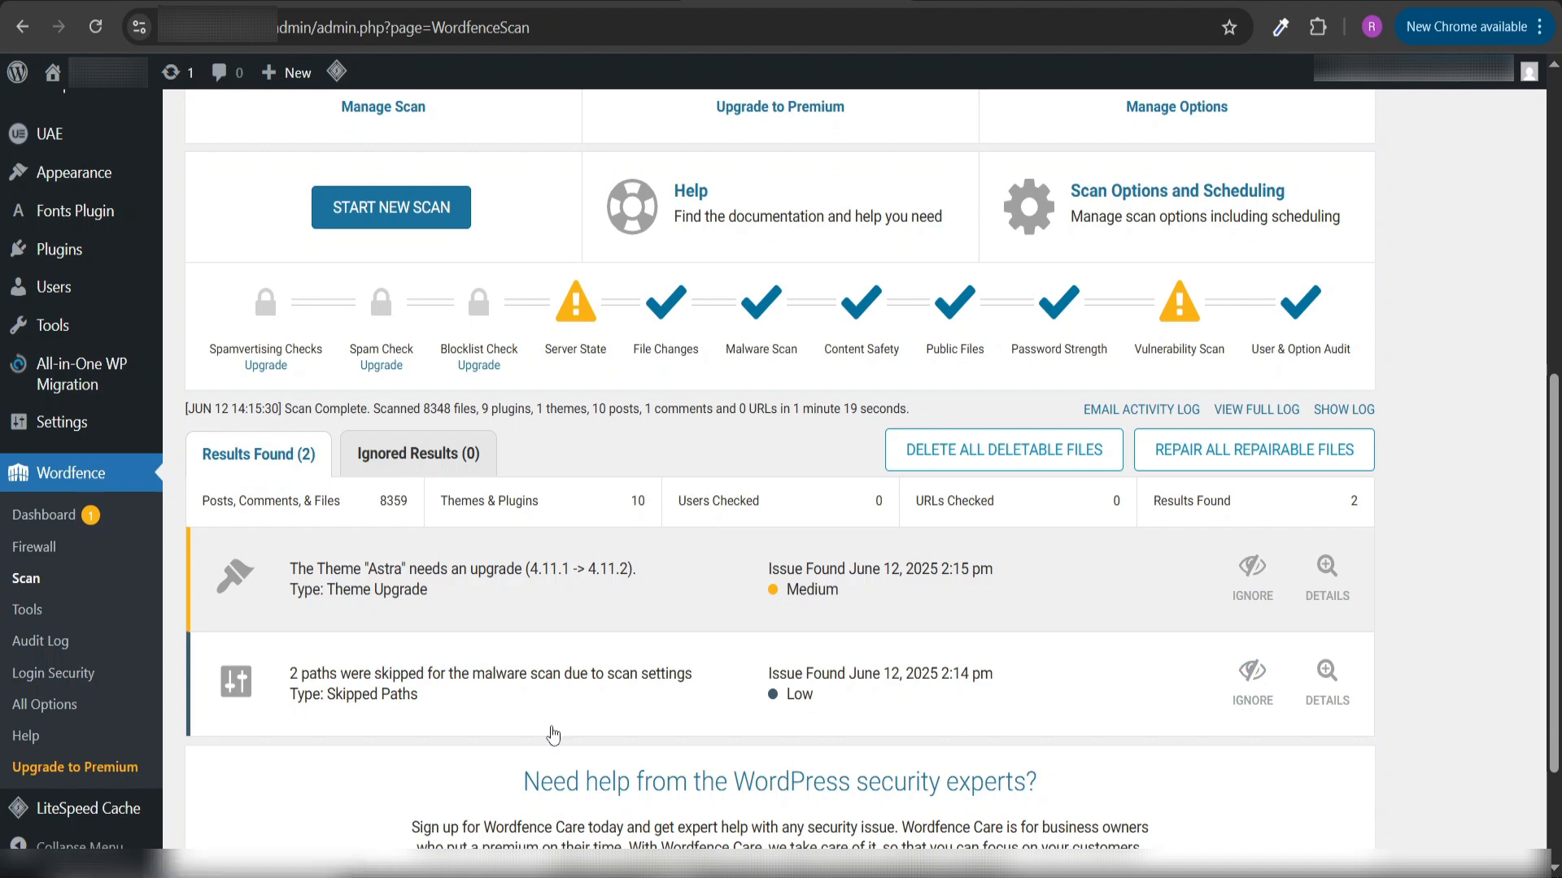
{"action": "left_click", "coordinate": [1269, 689]}
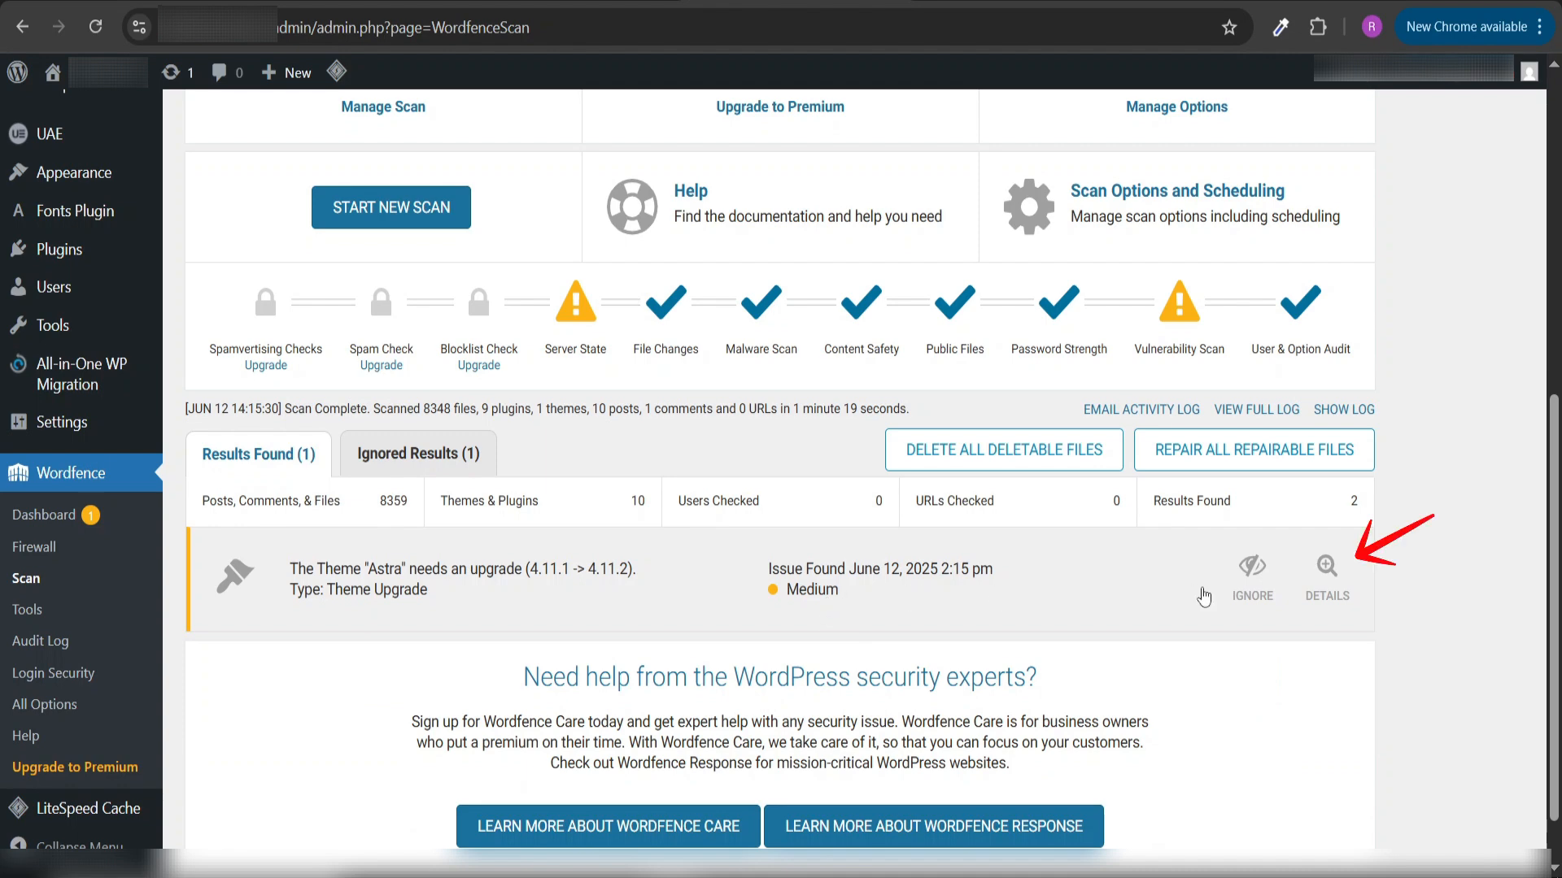
Expand the details of the "Astra" theme upgrade result and review its version information and available actions.
{"action": "left_click", "coordinate": [1327, 569]}
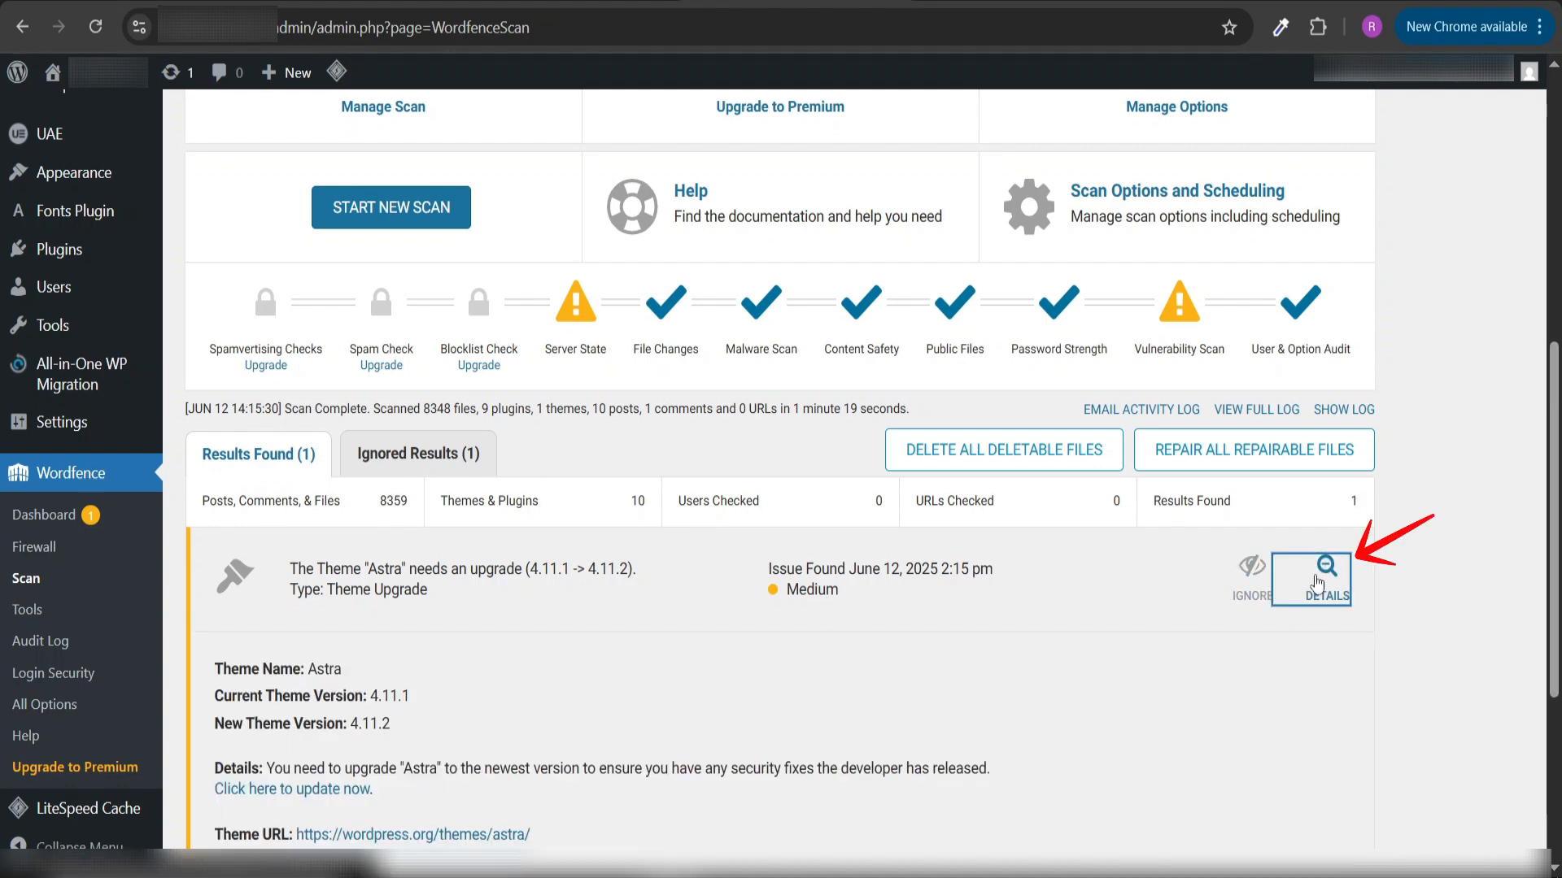
{"action": "scroll", "coordinate": [340, 773], "scroll_direction": "down", "scroll_amount": 3}
{"action": "scroll", "coordinate": [340, 773], "scroll_direction": "down", "scroll_amount": 3}
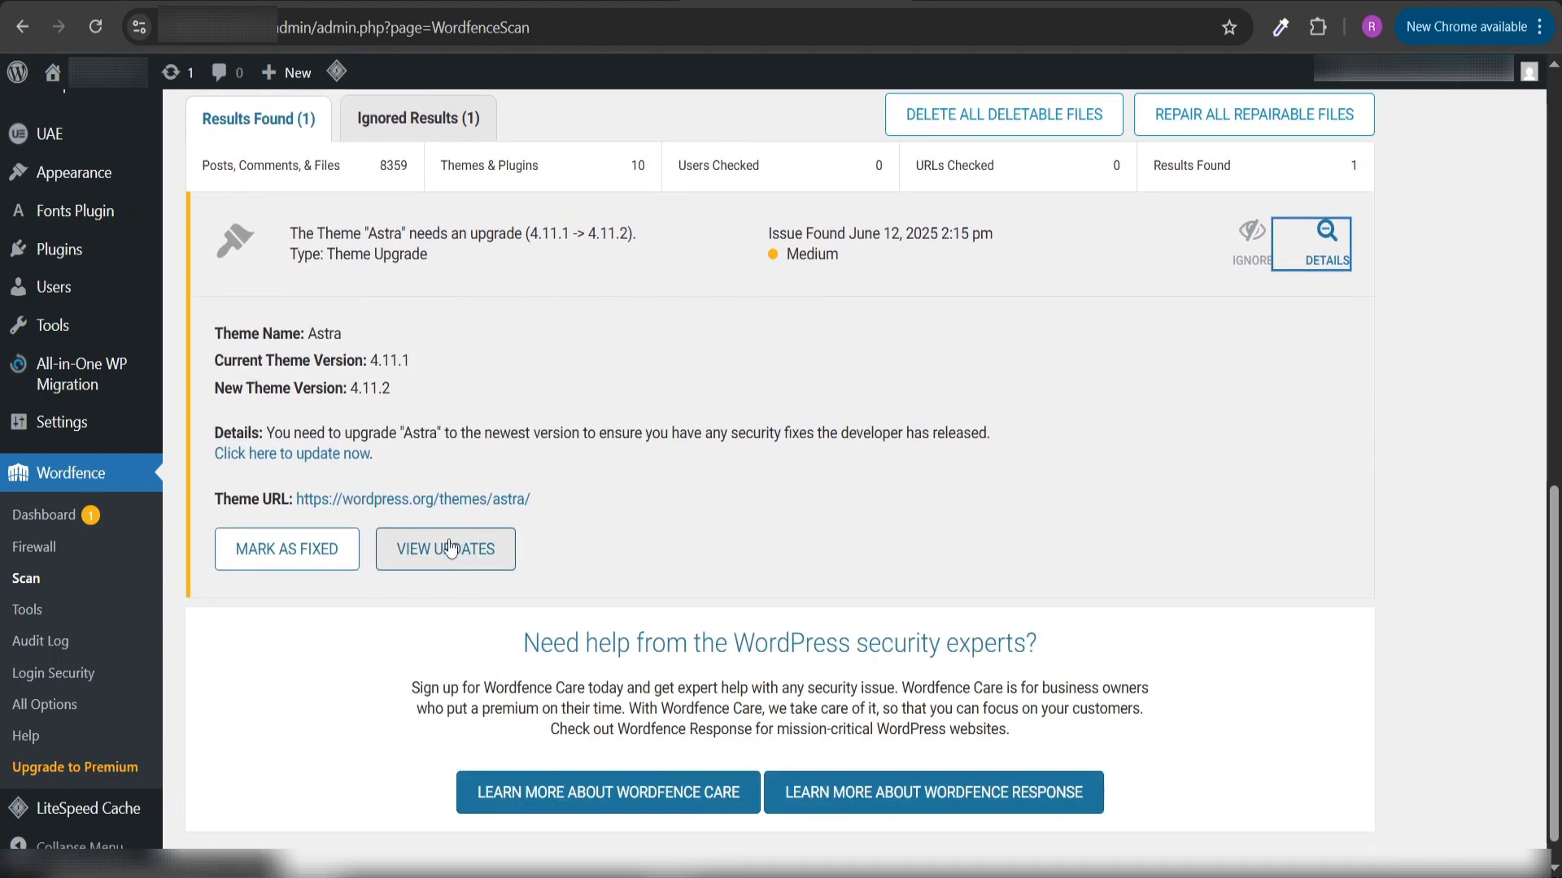
{"action": "scroll", "coordinate": [447, 569], "scroll_direction": "up", "scroll_amount": 3}
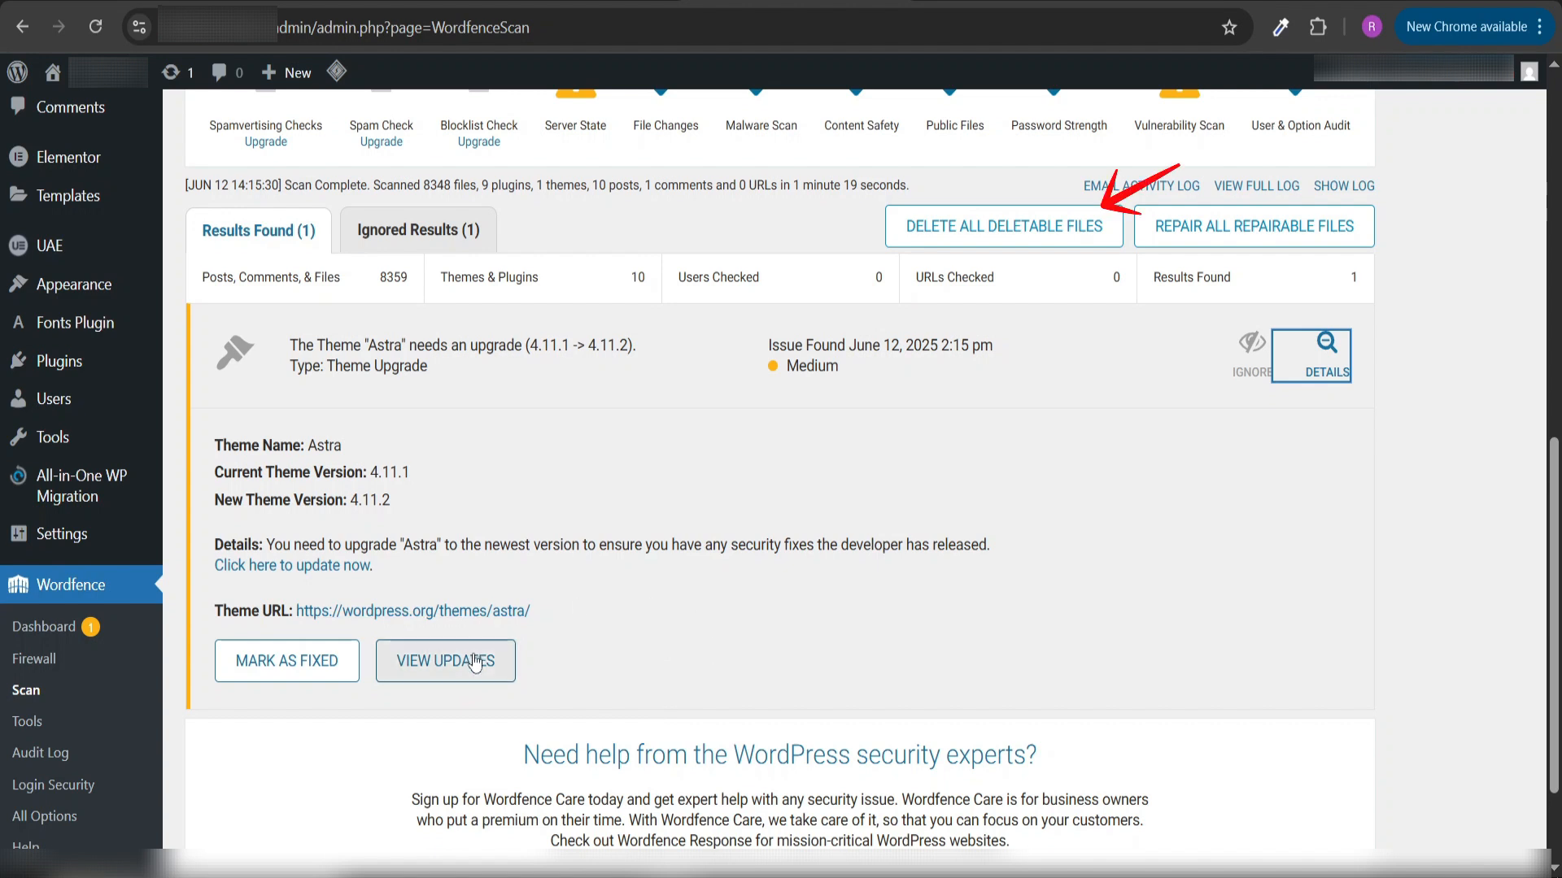
{"action": "scroll", "coordinate": [593, 665], "scroll_direction": "up", "scroll_amount": 2}
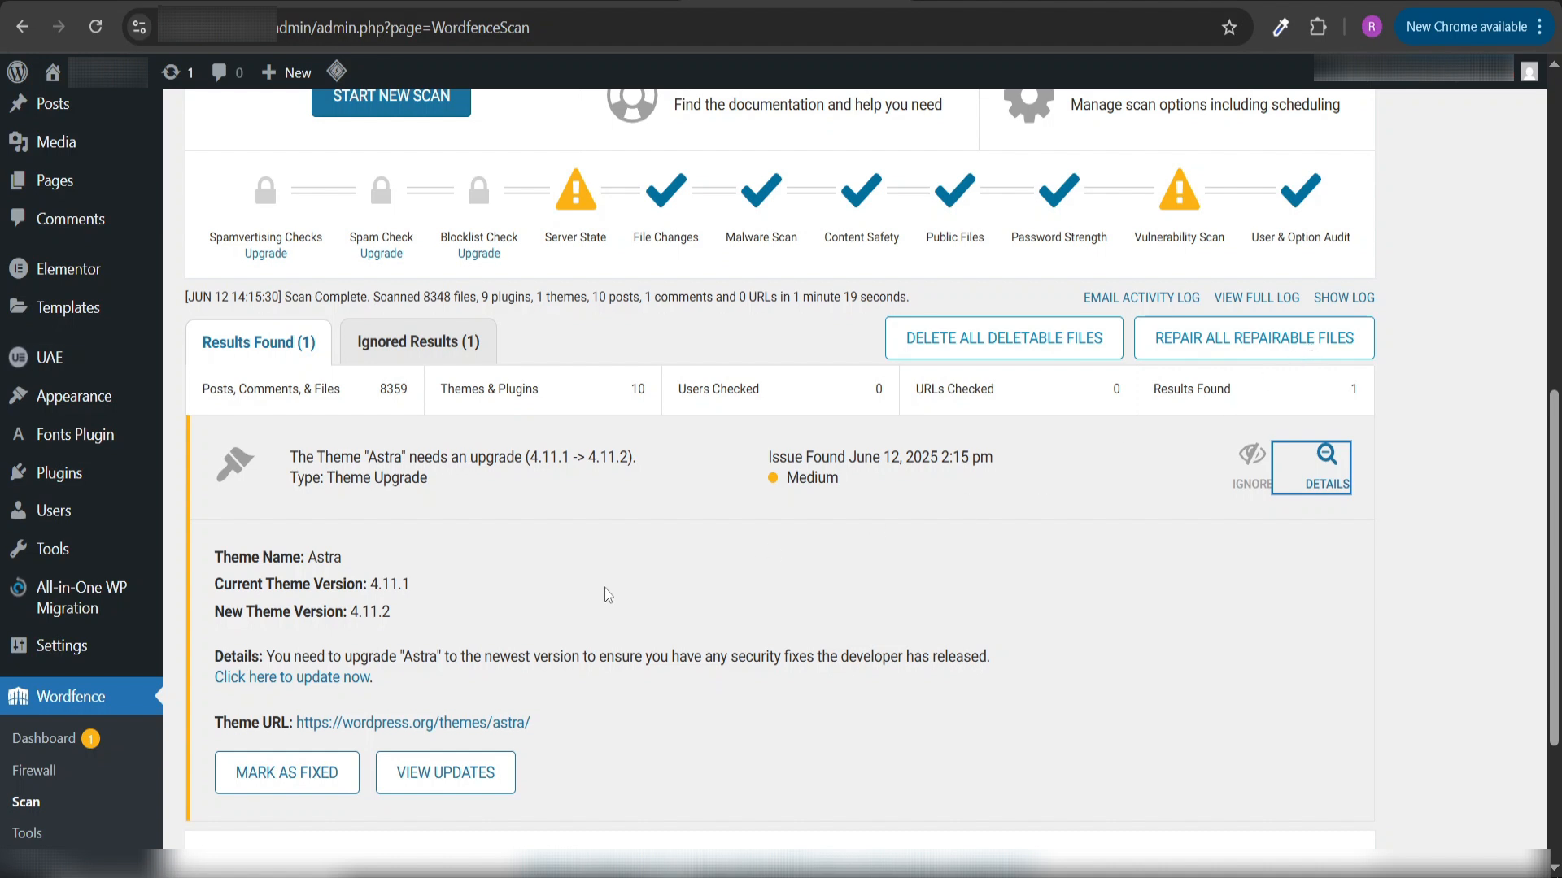
Go to the All-in-One WP Migration backups and download the existing site backup.
{"action": "mouse_move", "coordinate": [87, 621]}
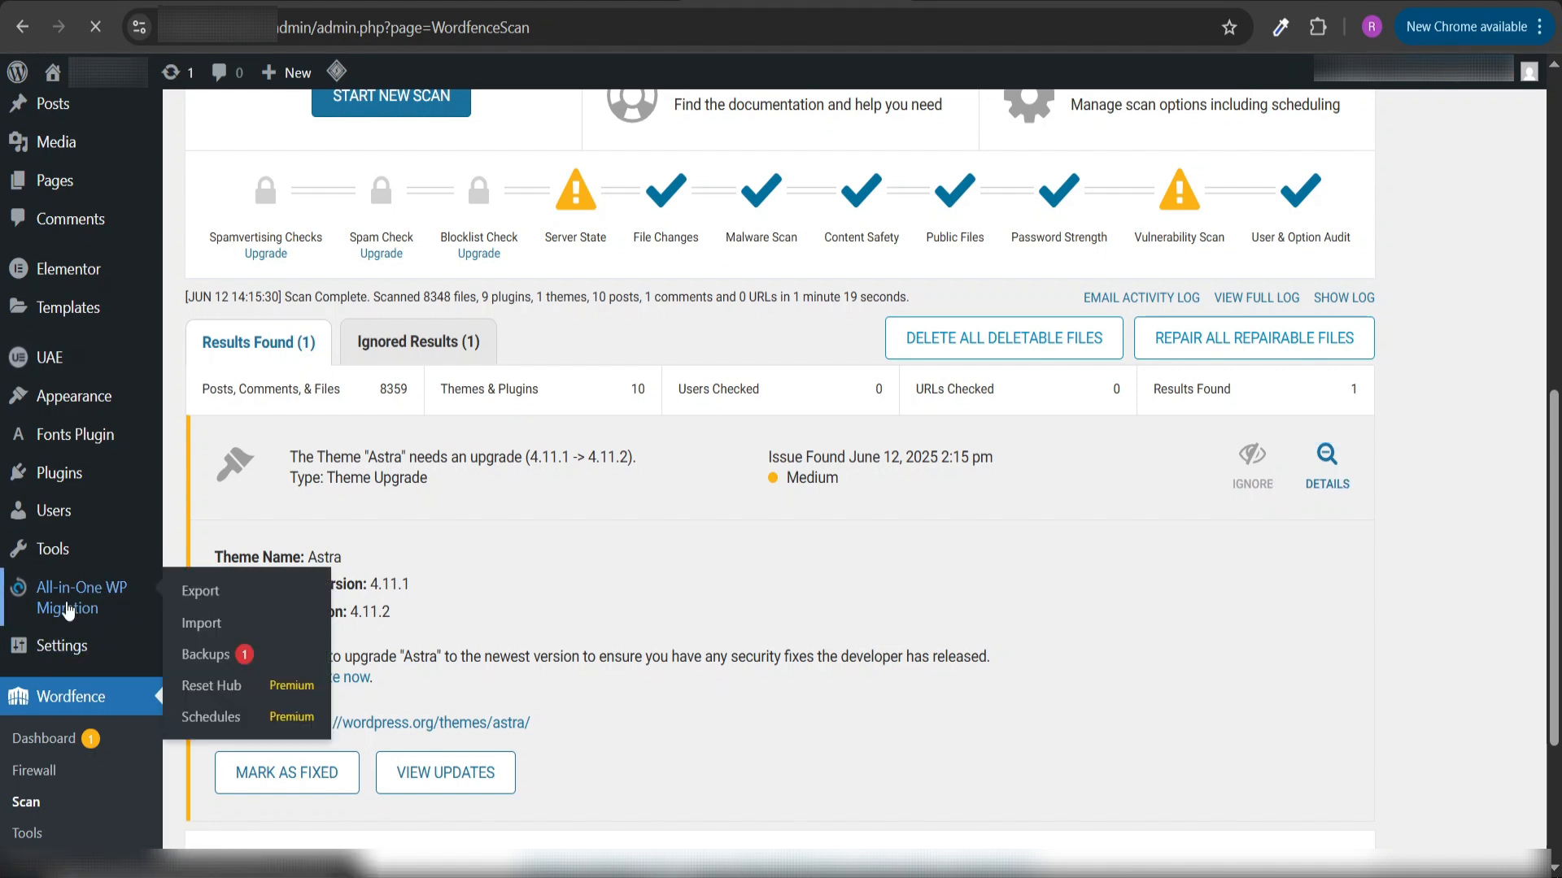
{"action": "left_click", "coordinate": [69, 611]}
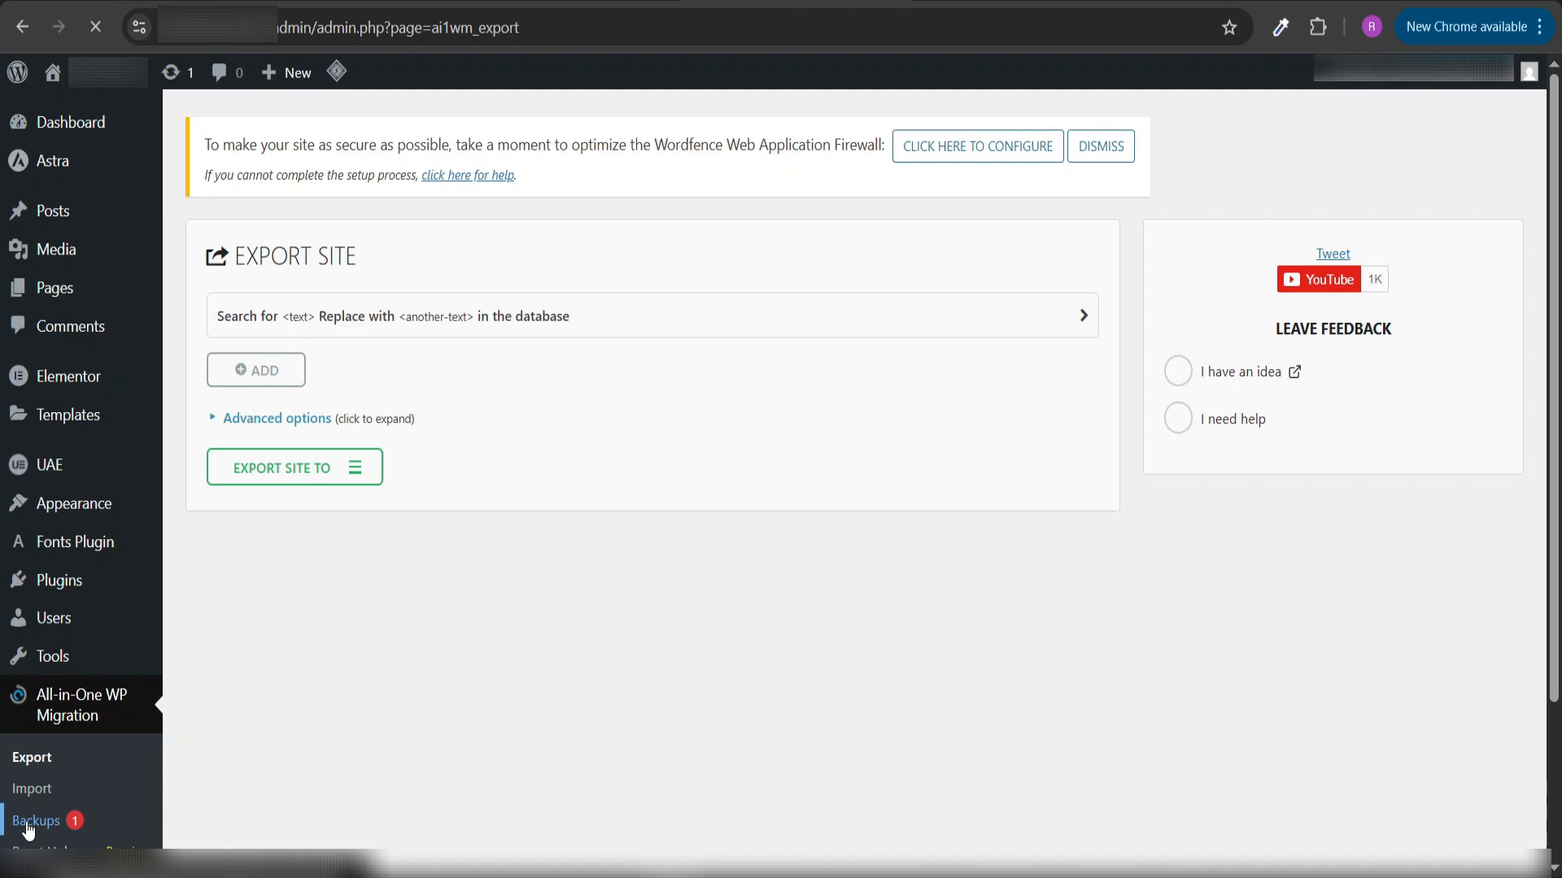
{"action": "left_click", "coordinate": [35, 807]}
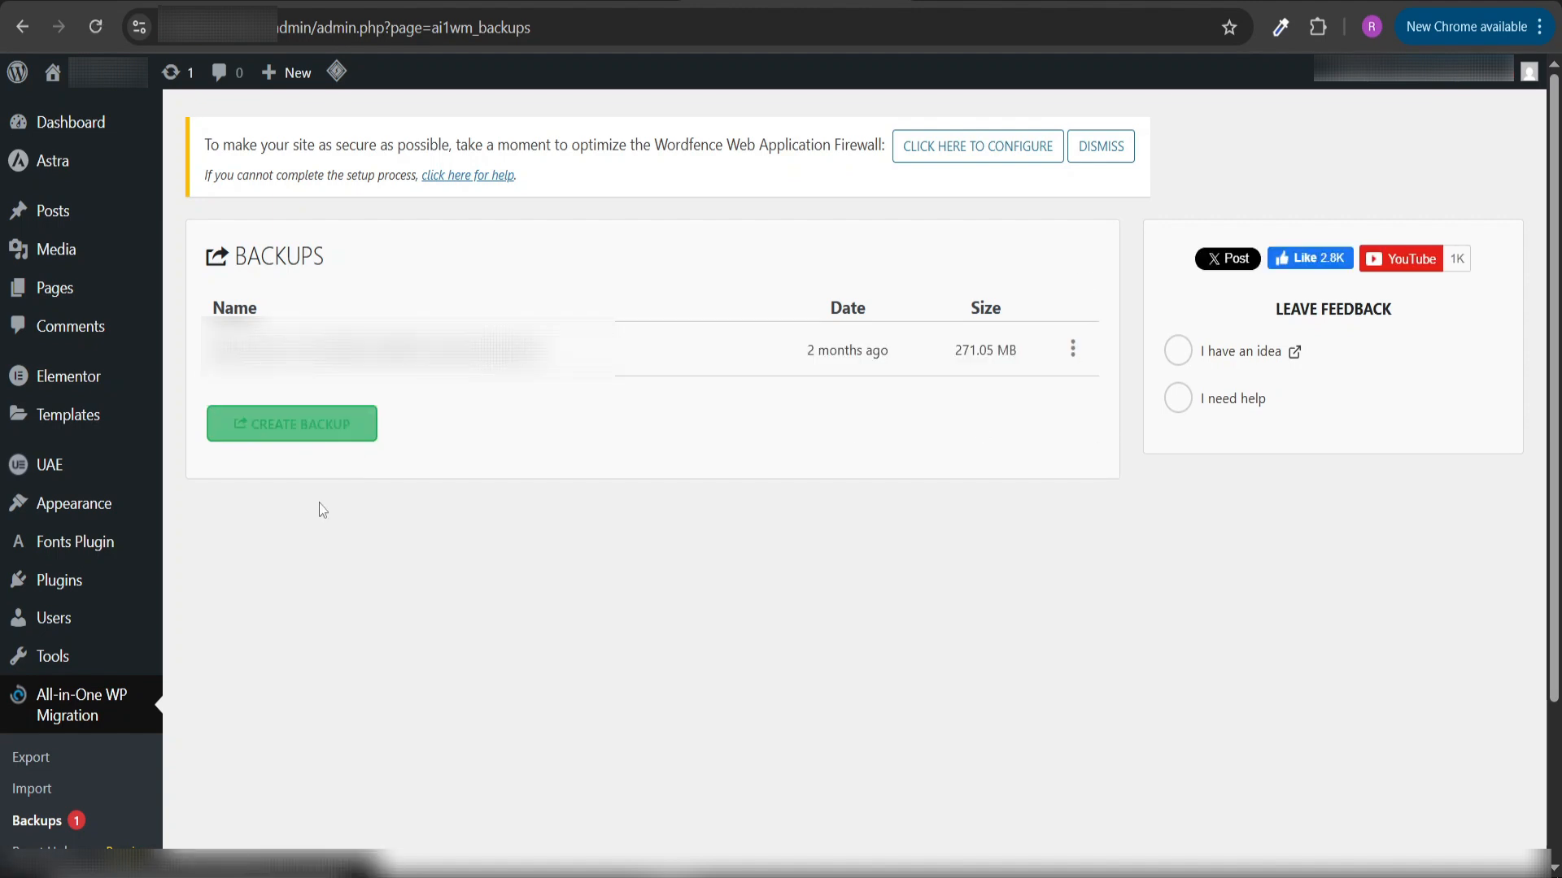
{"action": "left_click", "coordinate": [1074, 358]}
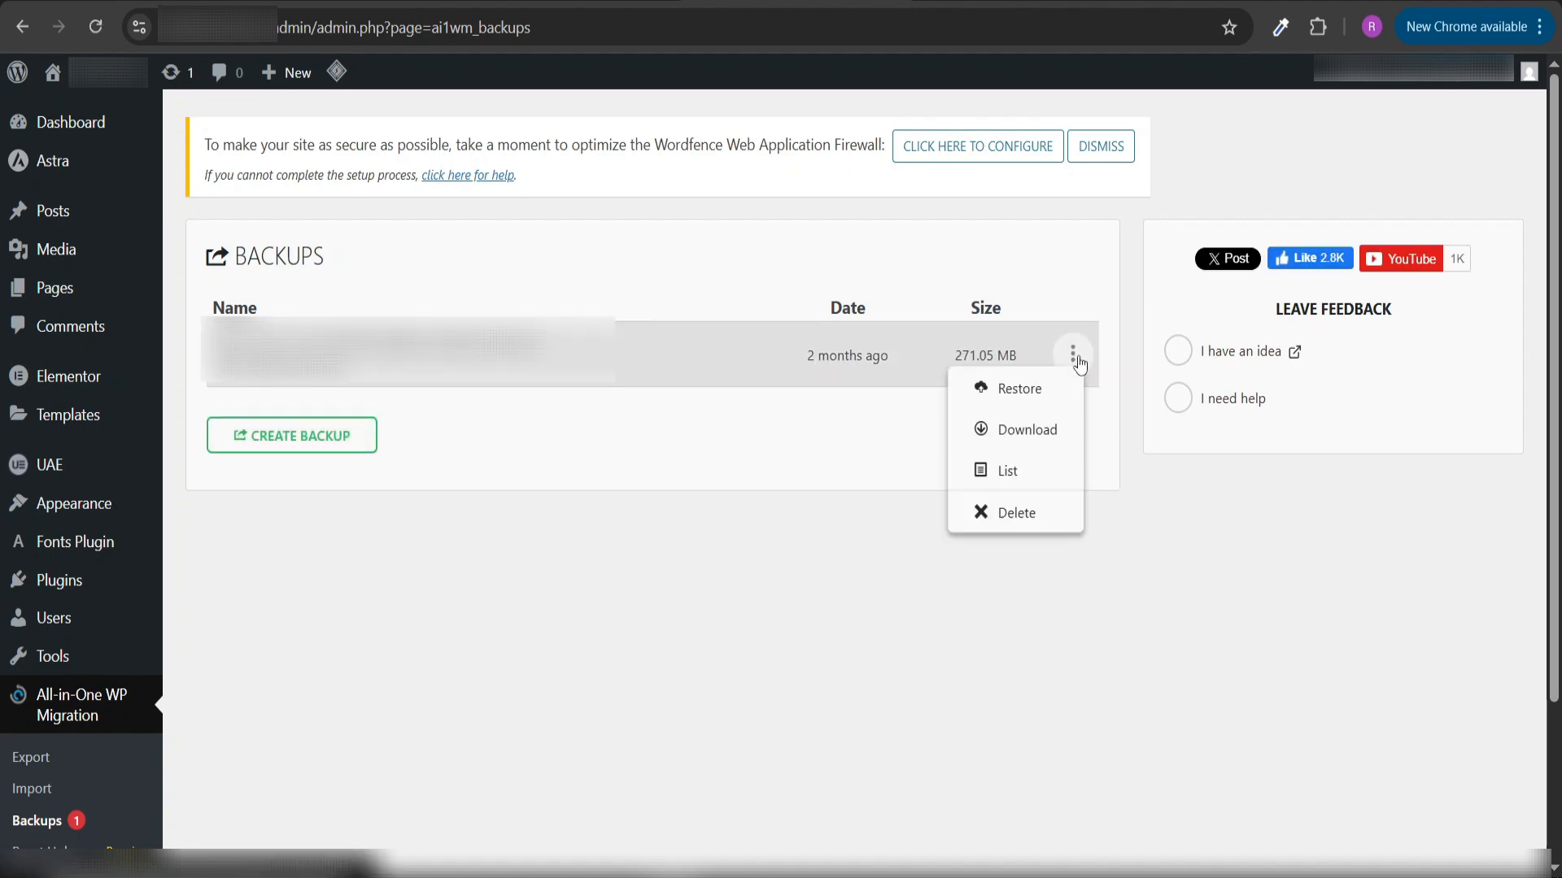
{"action": "left_click", "coordinate": [1044, 426]}
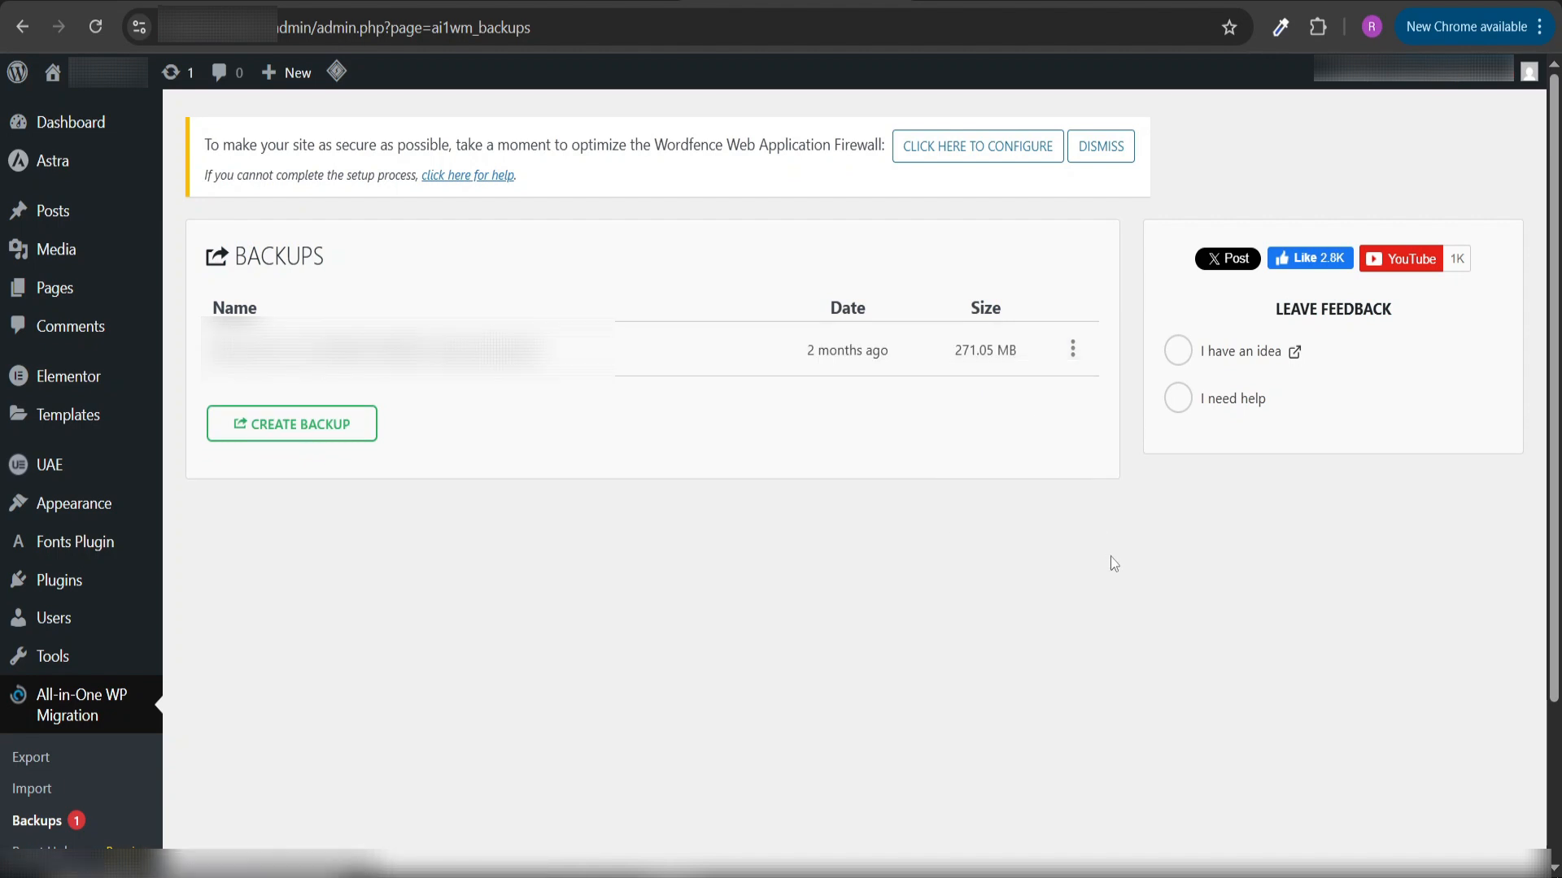
Return to the Wordfence Dashboard and dismiss the notification about the issue found in the most recent scan.
{"action": "scroll", "coordinate": [124, 774], "scroll_direction": "down", "scroll_amount": 2}
{"action": "scroll", "coordinate": [108, 601], "scroll_direction": "down", "scroll_amount": 1}
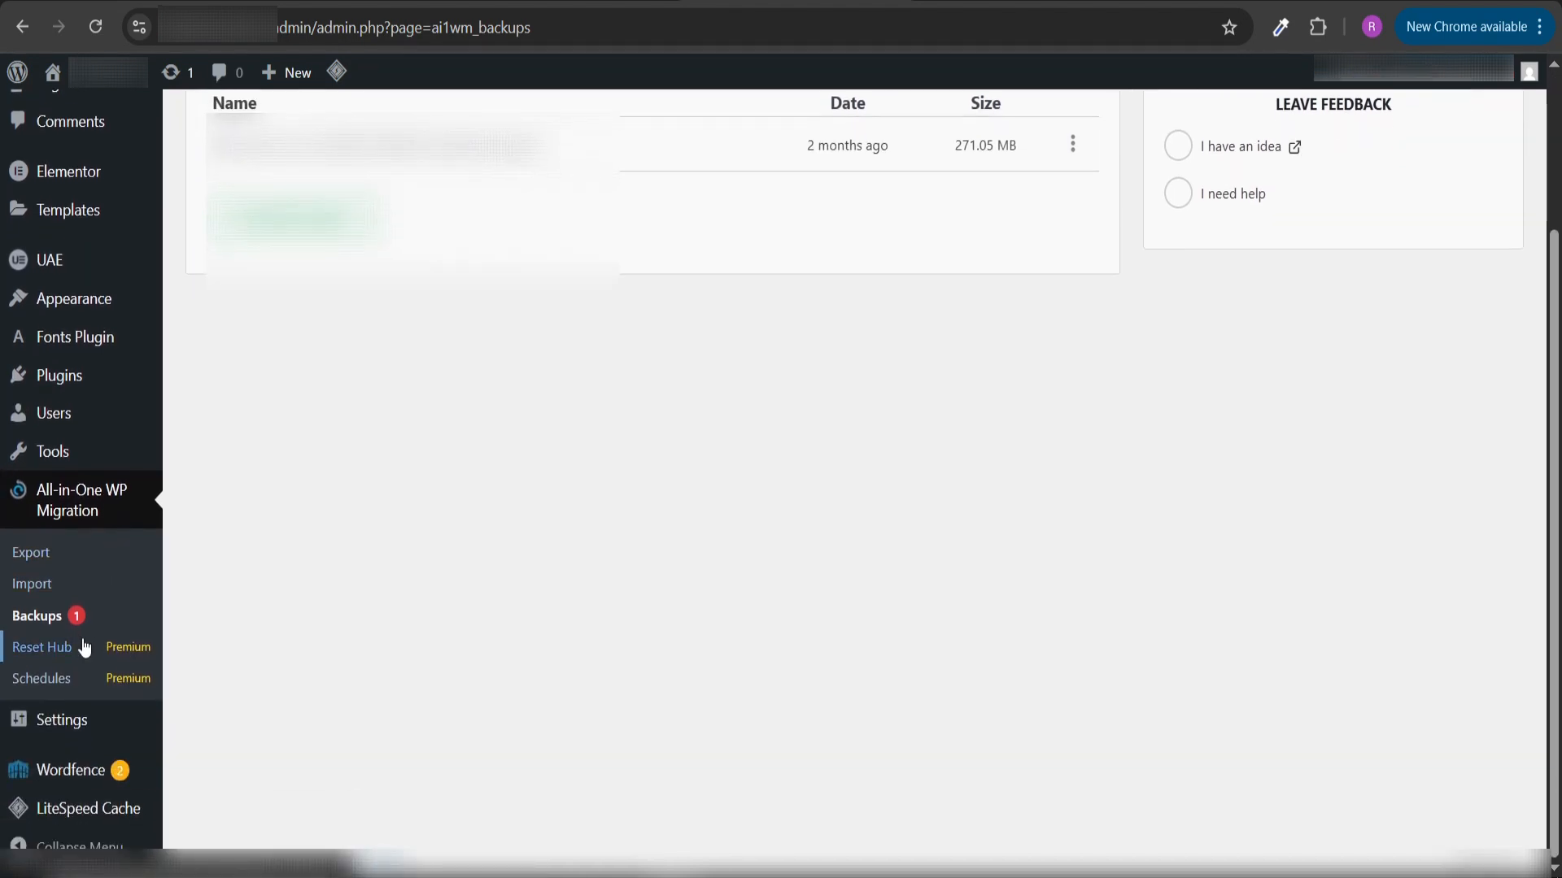
{"action": "mouse_move", "coordinate": [45, 777]}
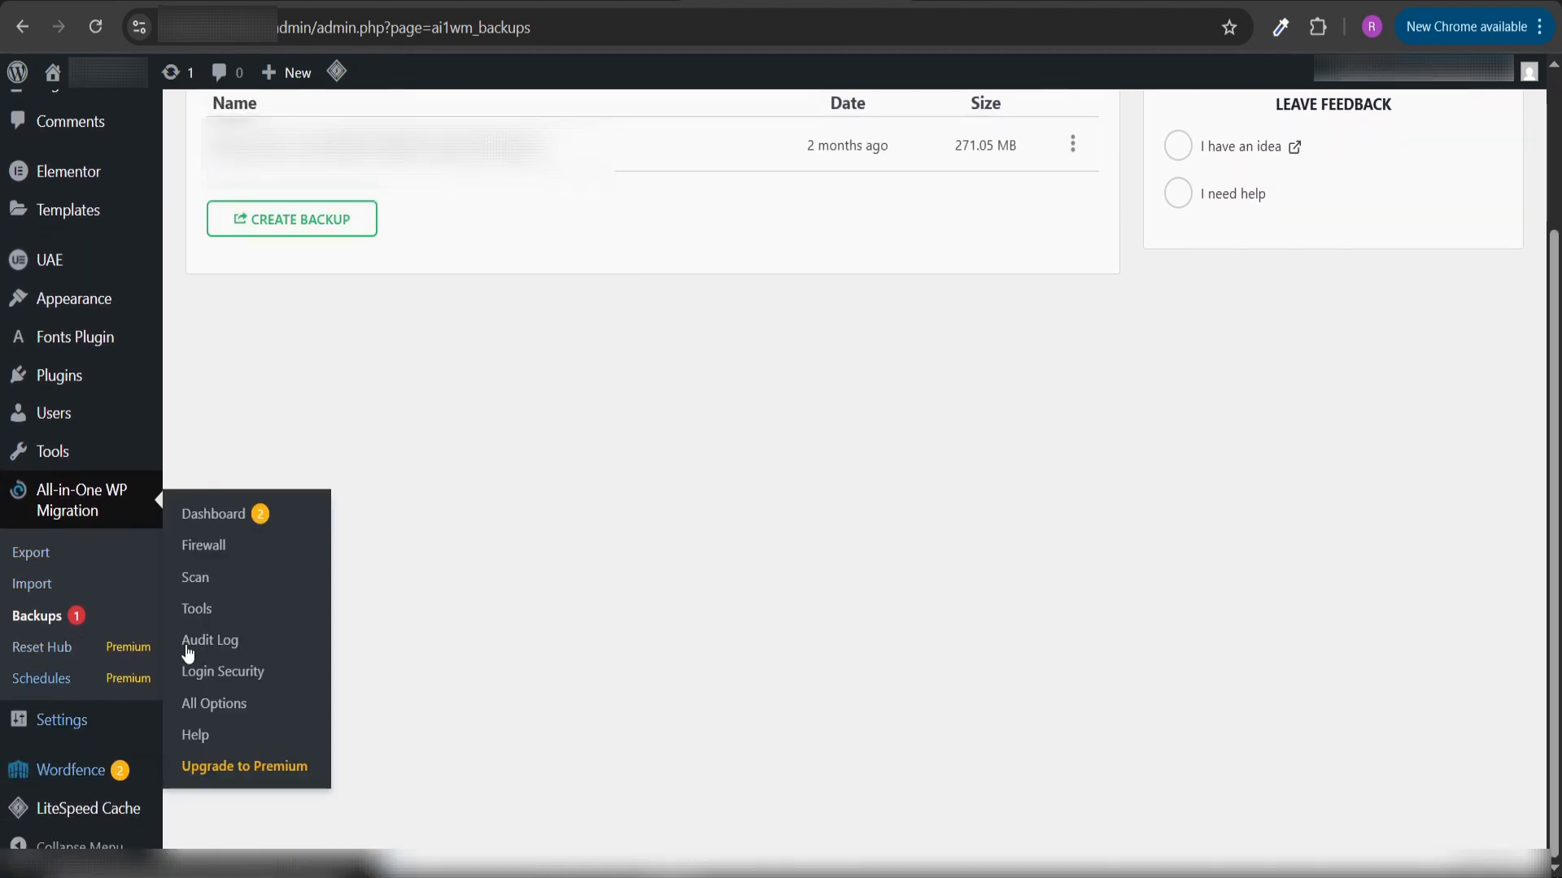
{"action": "left_click", "coordinate": [222, 513]}
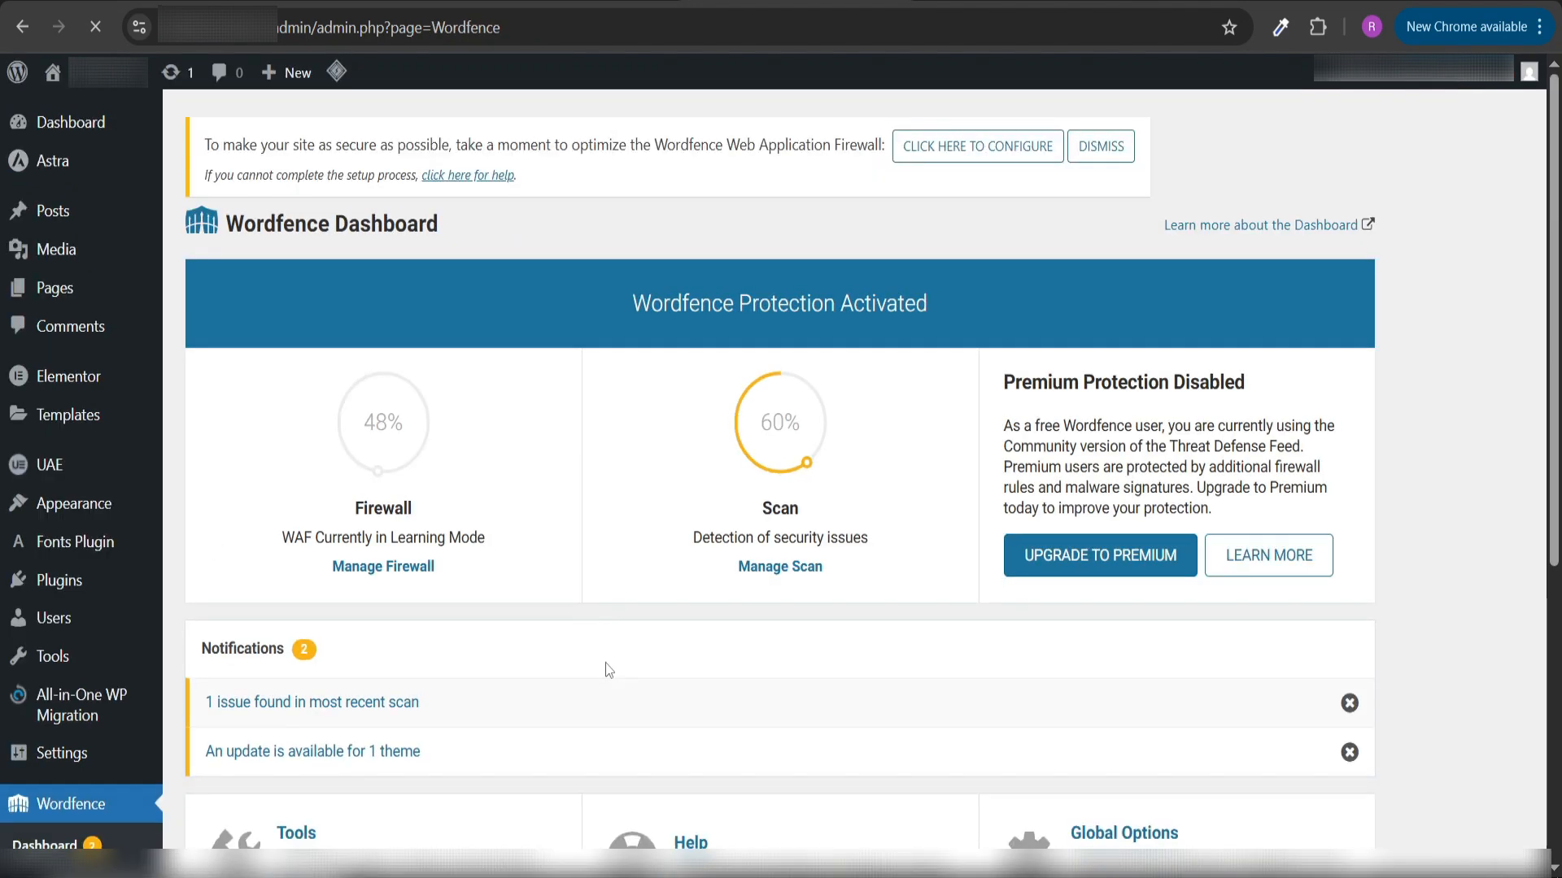
{"action": "scroll", "coordinate": [561, 673], "scroll_direction": "down", "scroll_amount": 3}
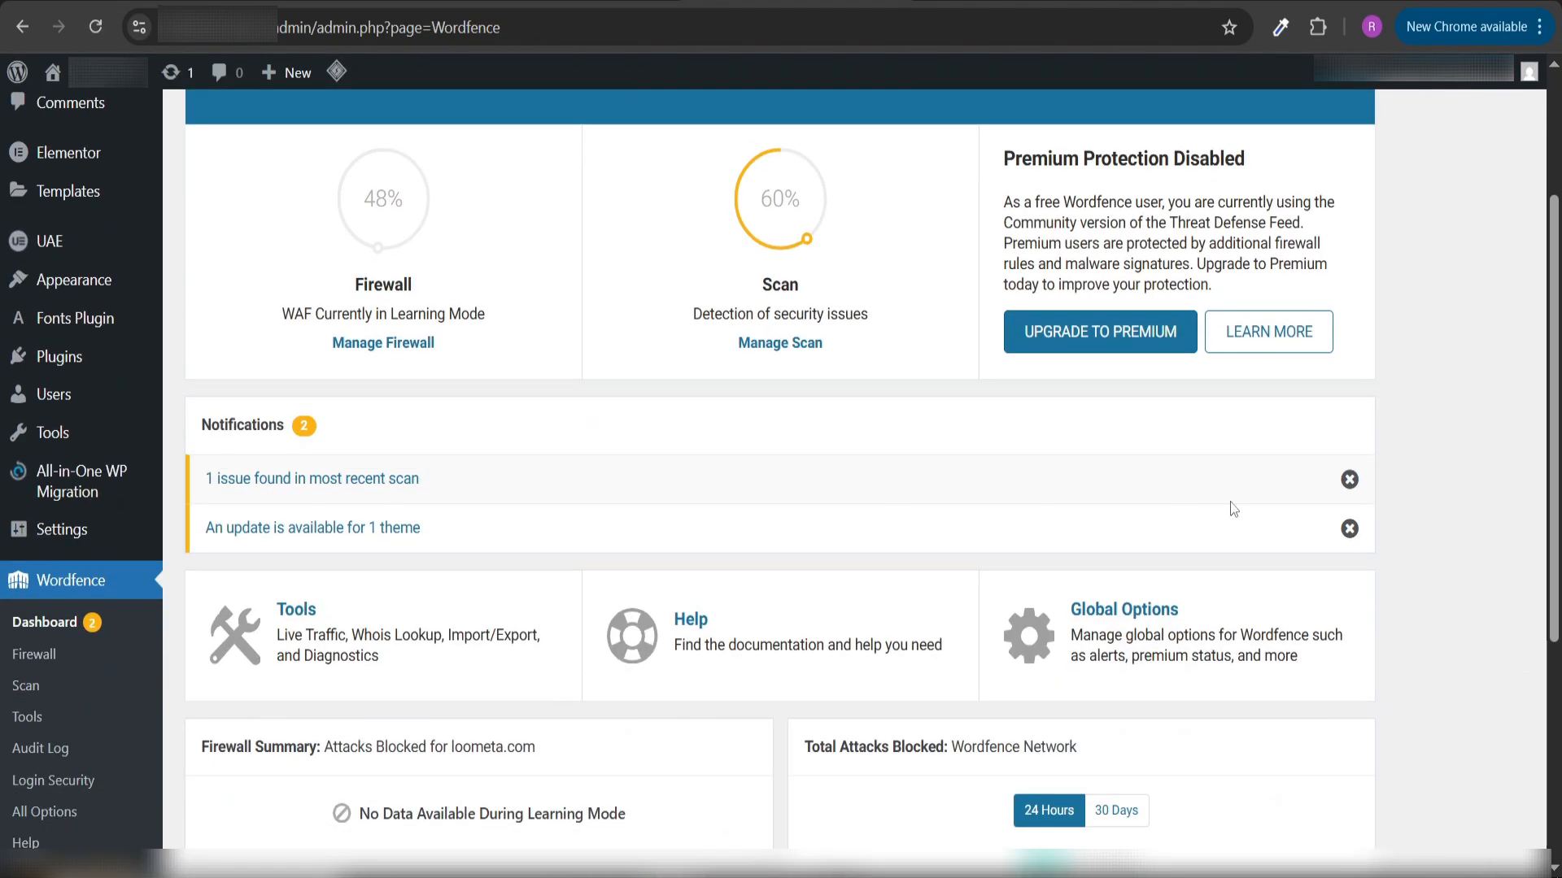
{"action": "left_click", "coordinate": [1349, 479]}
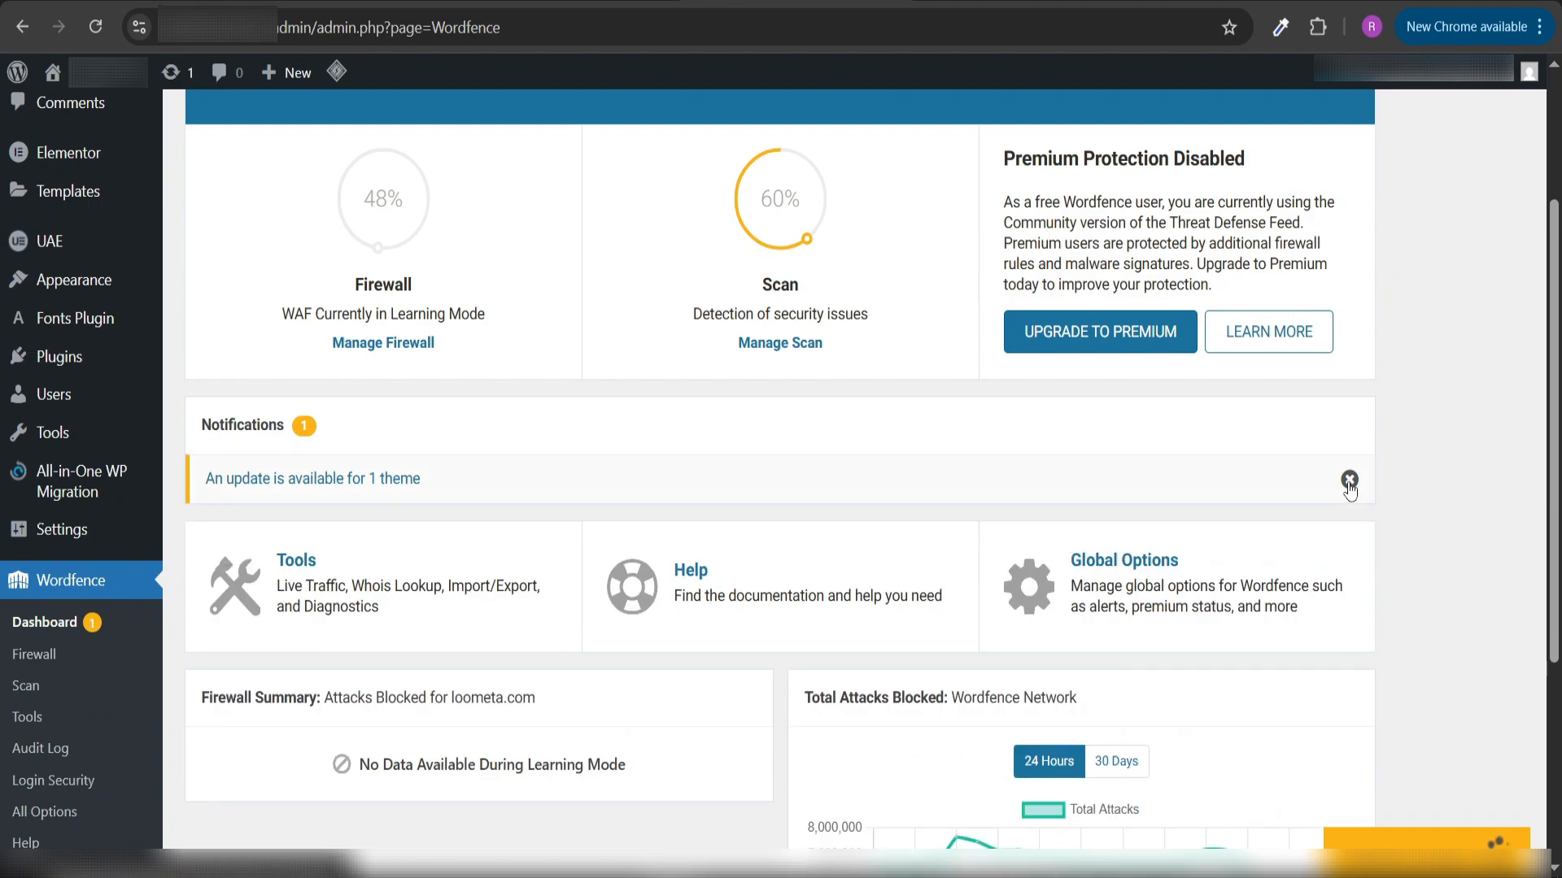